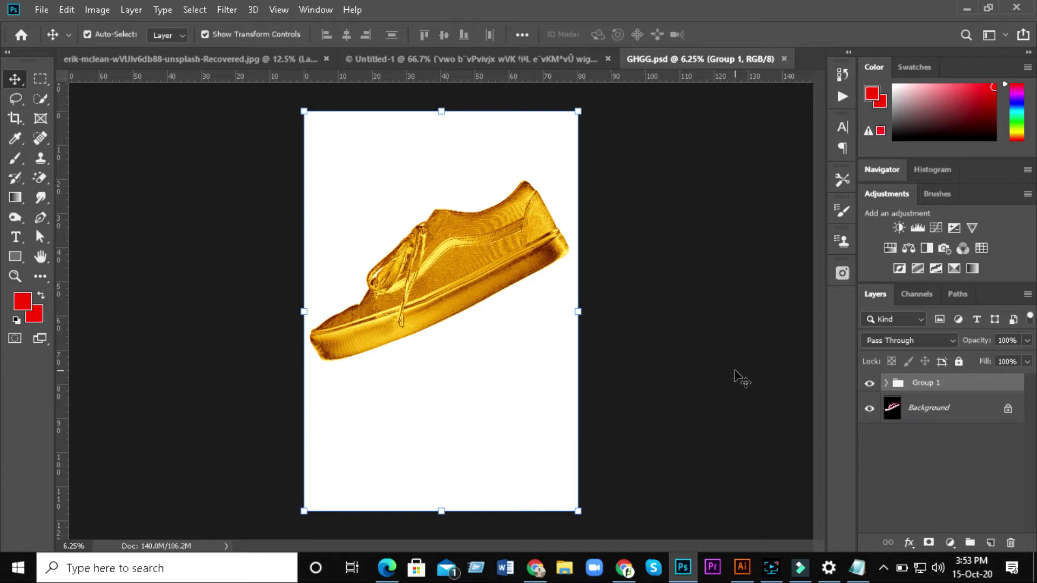
pyautogui.press('ctrl')
pyautogui.click(25, 105)
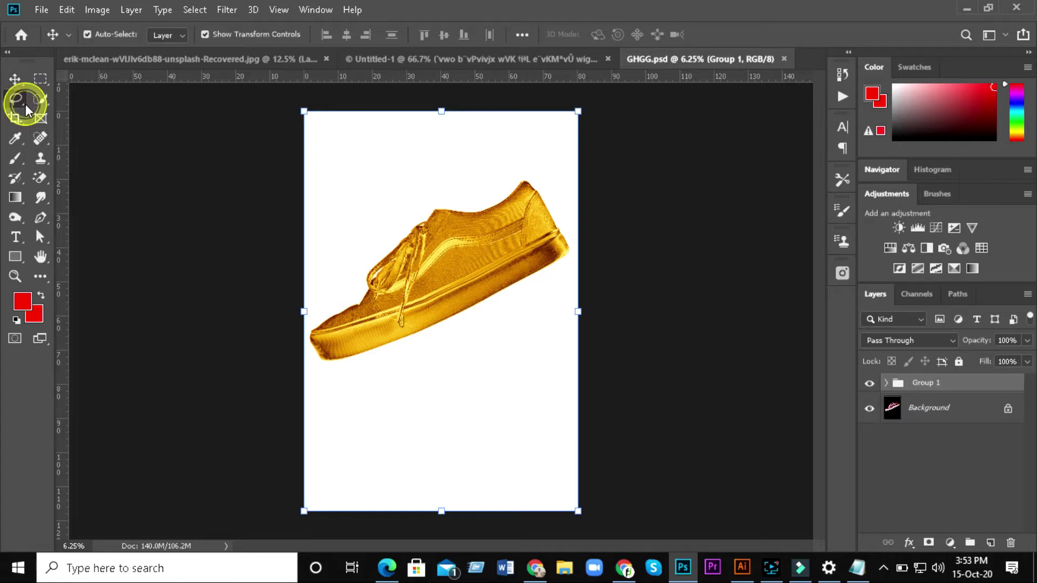
pyautogui.click(15, 85)
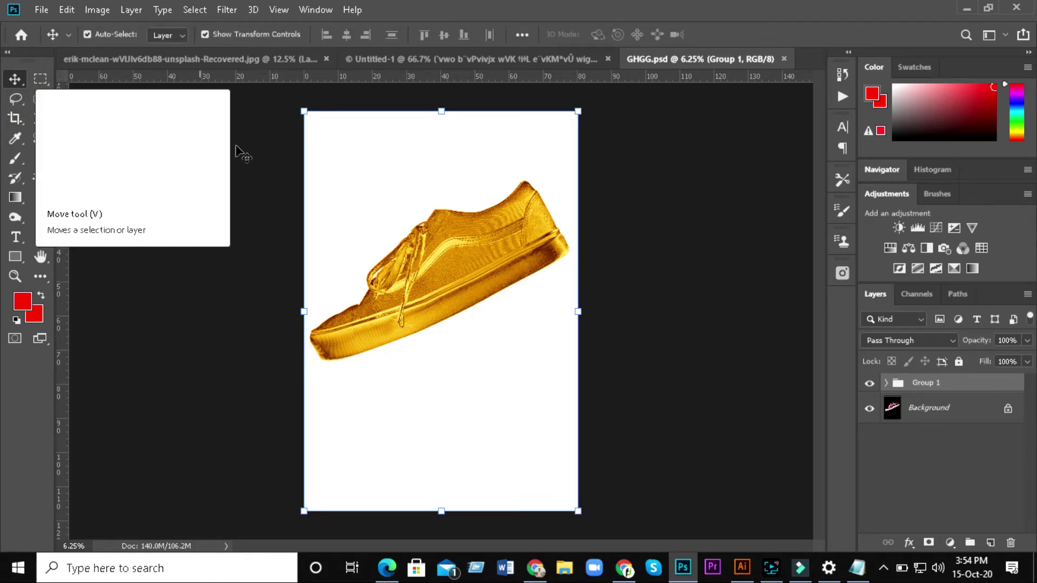
# Expand Group 1 and toggle the visibility of the Color Balance 2 layer to examine its effect on the gold shoe.
pyautogui.click(886, 383)
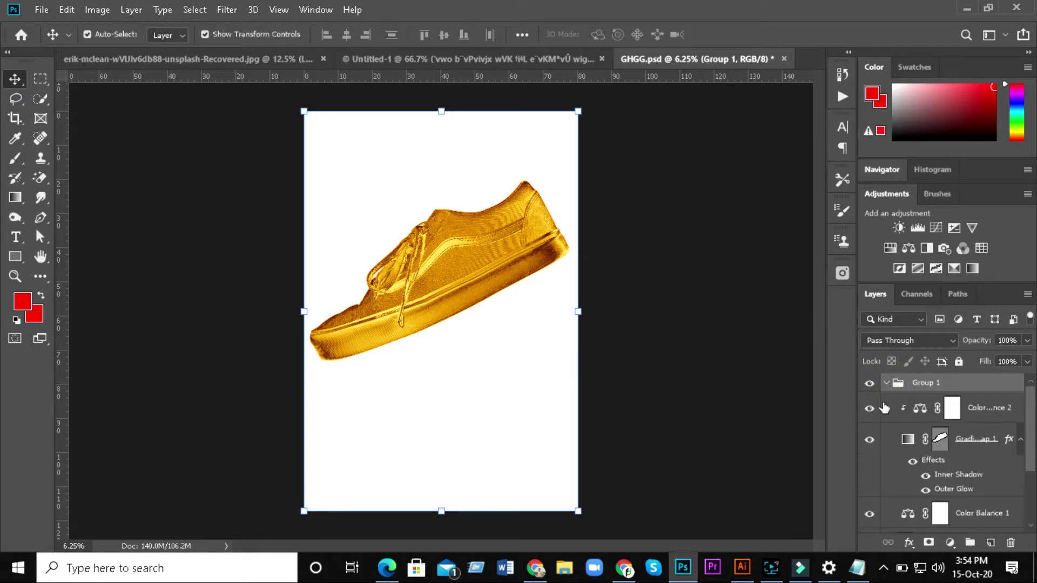
pyautogui.click(868, 412)
pyautogui.click(867, 413)
pyautogui.click(868, 412)
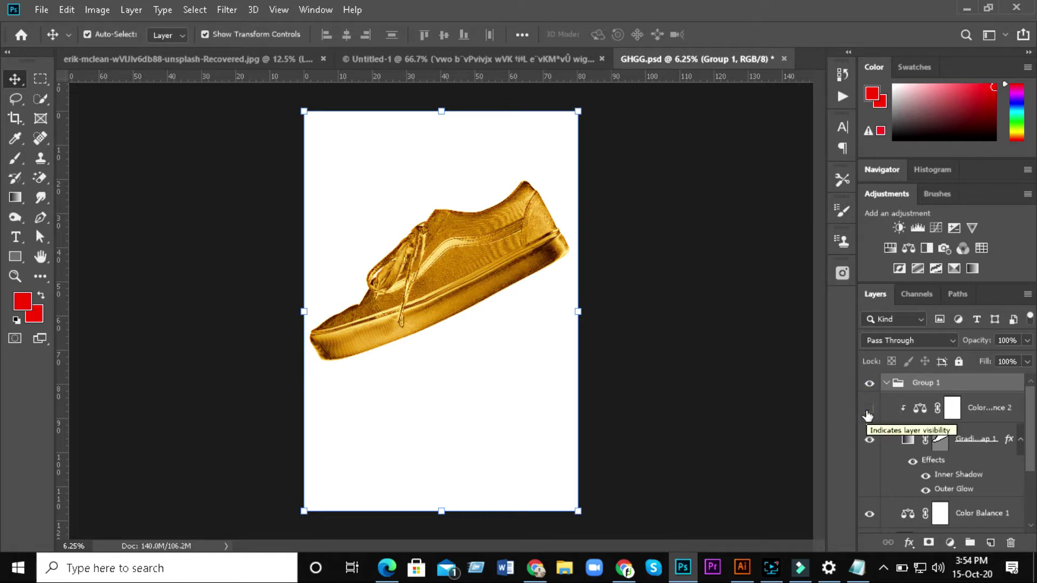
pyautogui.click(867, 413)
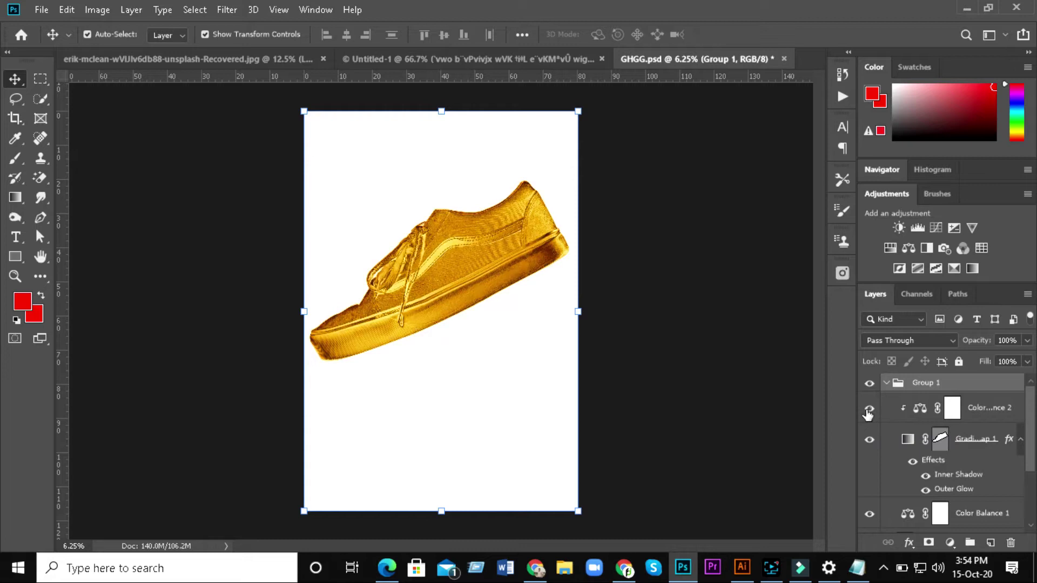
# Examine the effects of the Color Balance 1, Layer 1 copy, Layer 1 and Background layers by toggling their visibility.
pyautogui.click(1028, 419)
pyautogui.moveTo(1031, 435); pyautogui.dragTo(1031, 483)
pyautogui.click(874, 427)
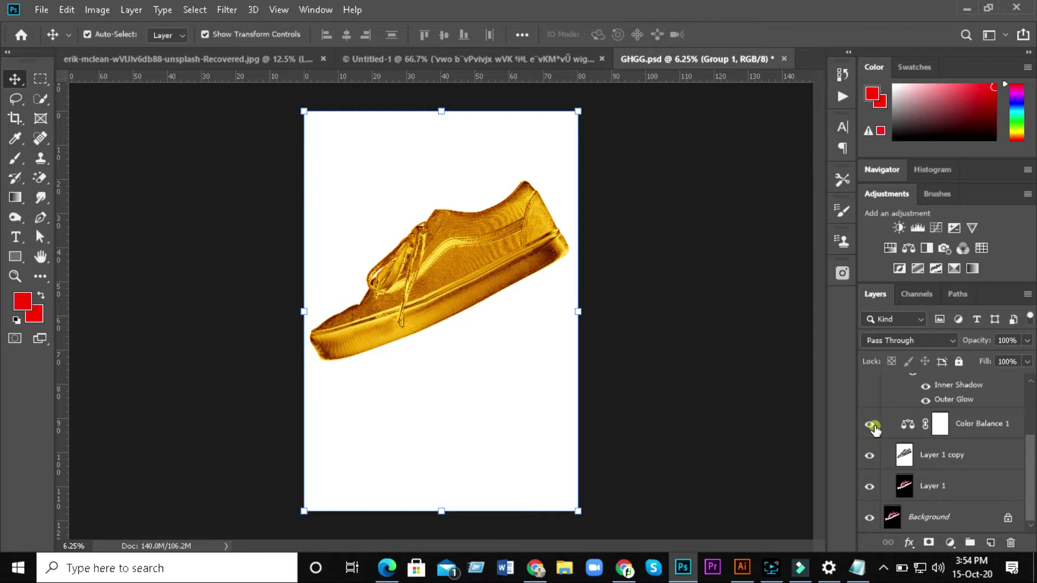
pyautogui.click(868, 456)
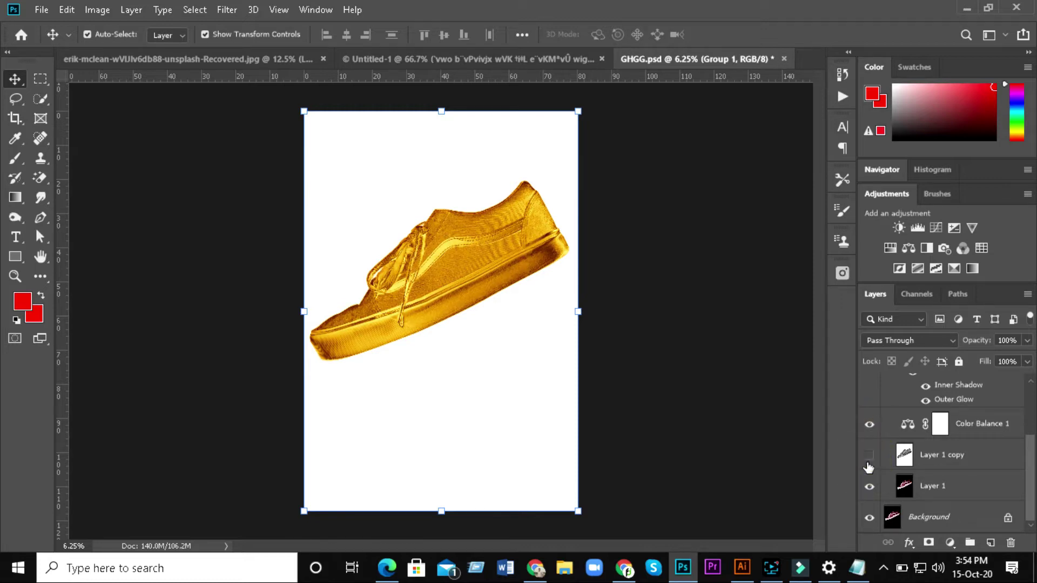
pyautogui.click(869, 456)
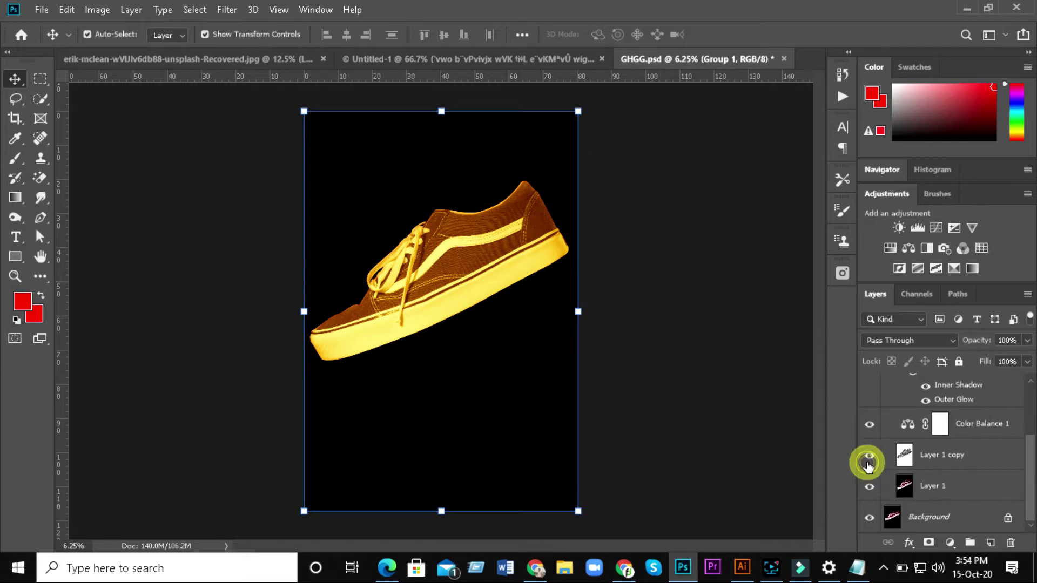
pyautogui.click(869, 489)
pyautogui.click(869, 489)
pyautogui.click(869, 518)
pyautogui.click(869, 519)
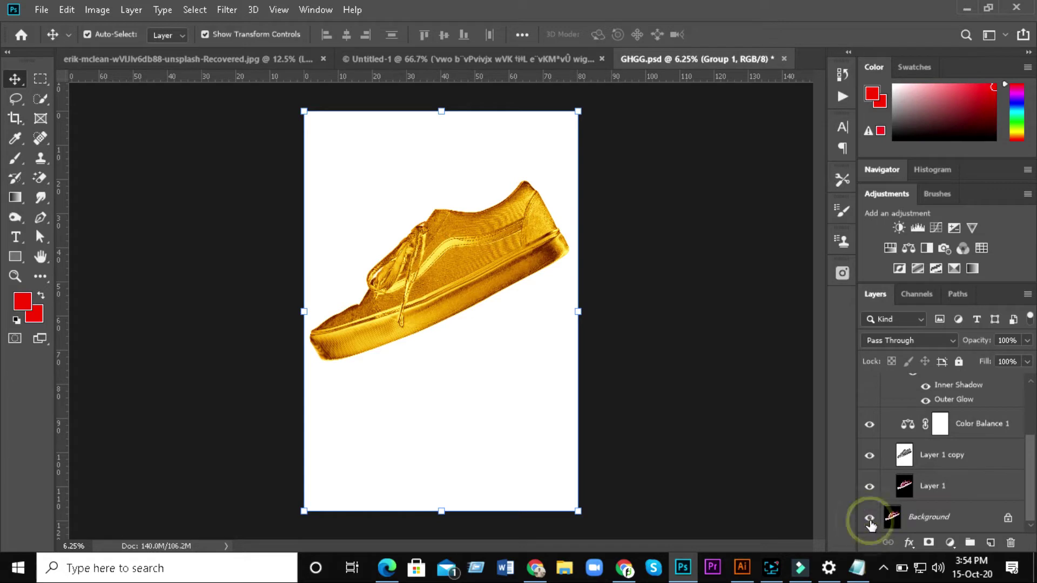
pyautogui.moveTo(1030, 470); pyautogui.dragTo(1029, 380)
pyautogui.press('ctrl')
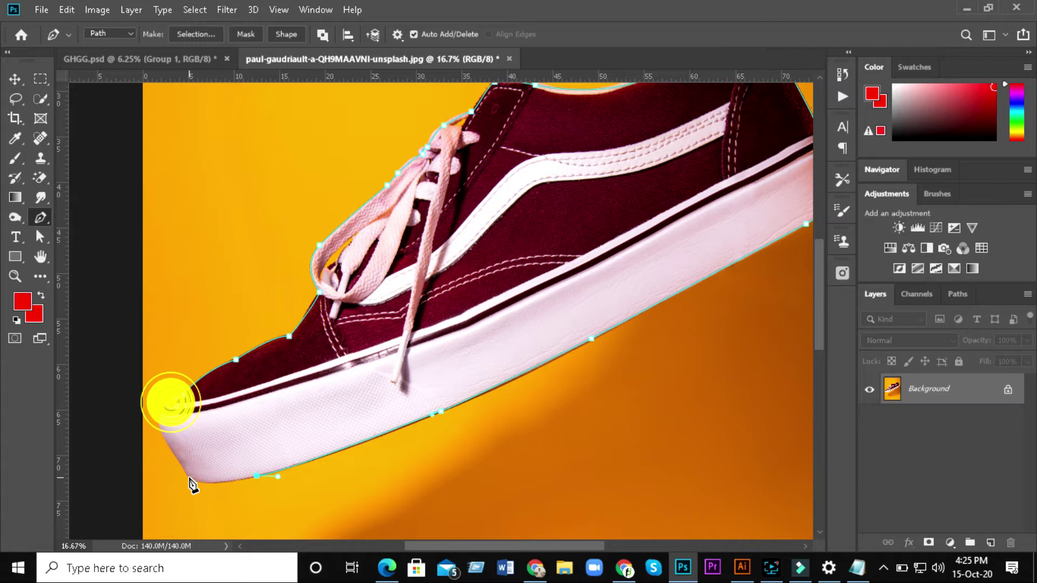
# Continue the Pen path around the toe end of the sole and close the shoe outline at its starting anchor.
pyautogui.moveTo(188, 477); pyautogui.dragTo(196, 489)
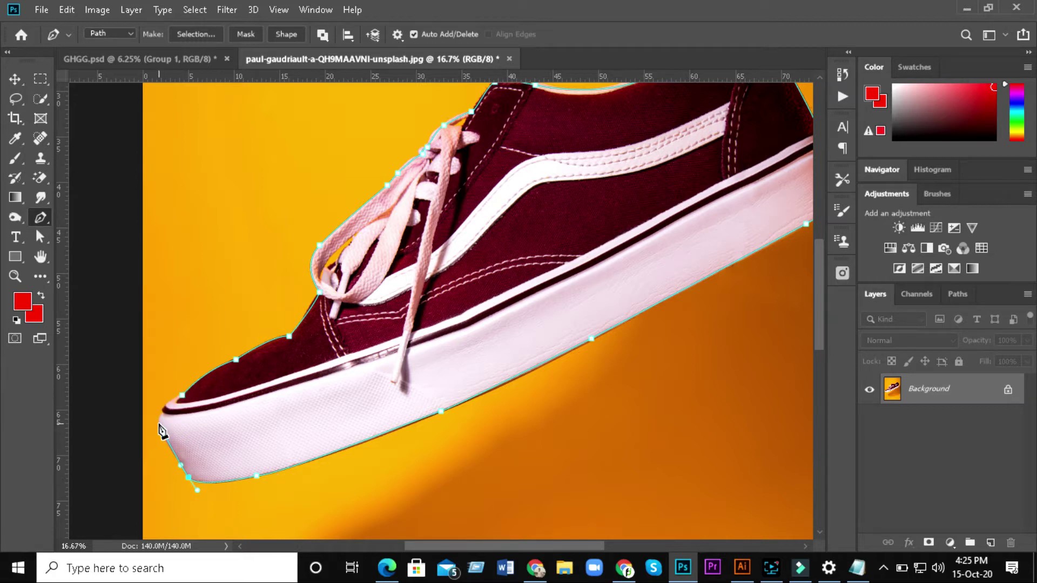
pyautogui.moveTo(161, 414); pyautogui.dragTo(180, 406)
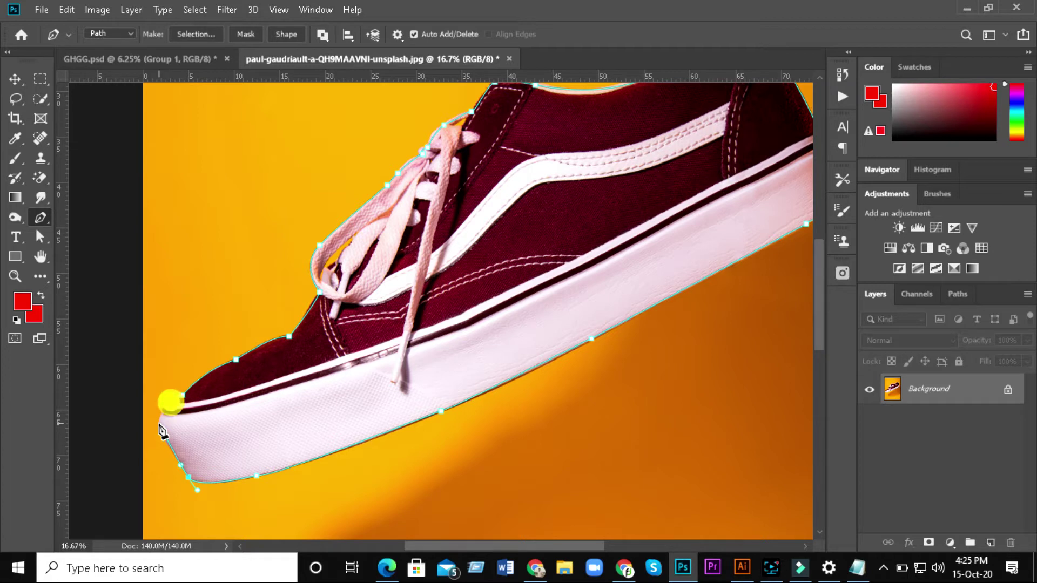
pyautogui.click(181, 400)
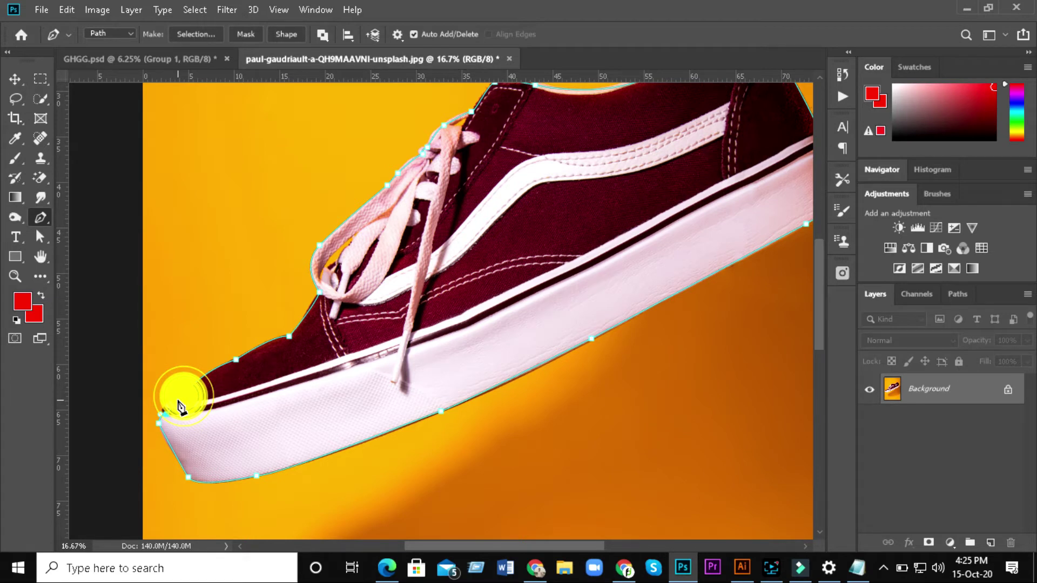
pyautogui.moveTo(181, 406); pyautogui.dragTo(185, 400)
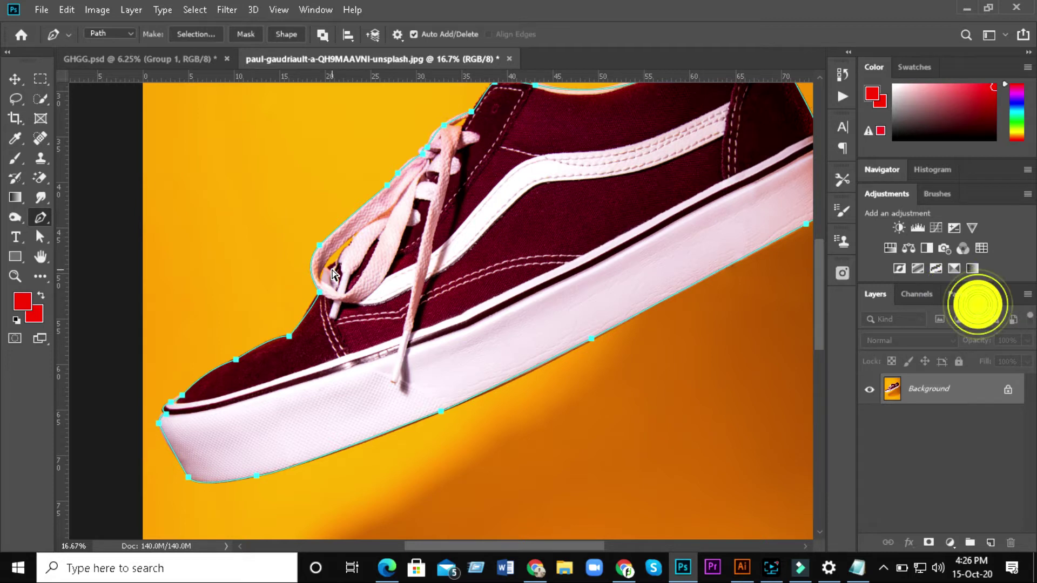
# Save the shoe outline work path as a permanent path under the default name.
pyautogui.rightClick(954, 296)
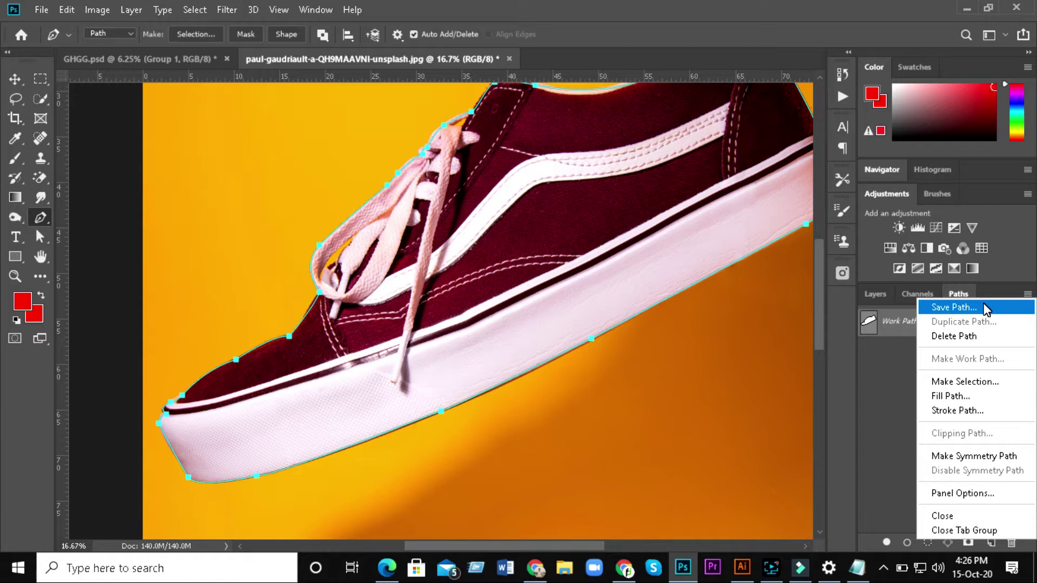
pyautogui.click(986, 309)
pyautogui.click(617, 173)
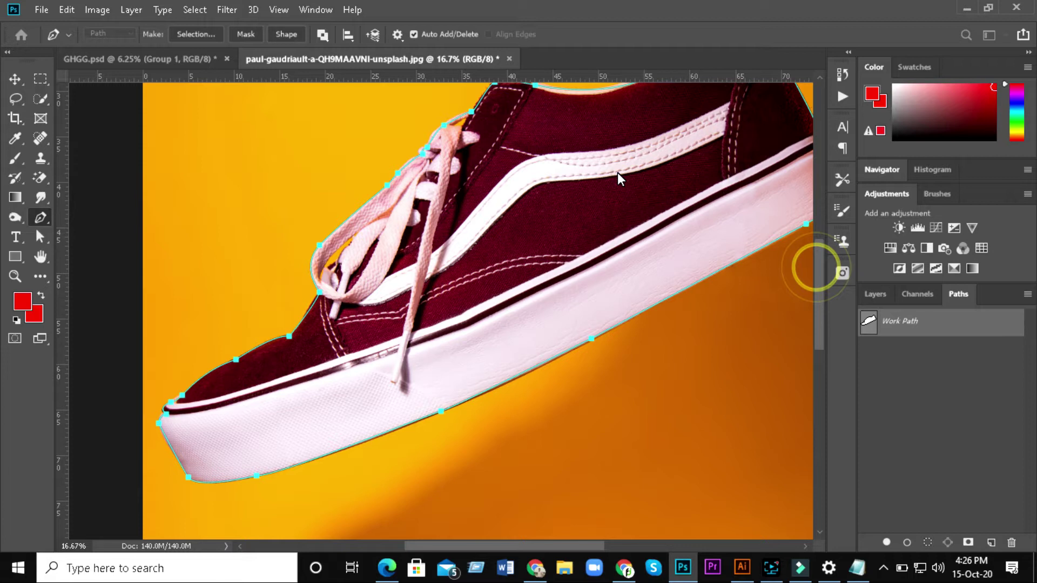
# Trace the yellow gap inside the large lace loop with the Pen tool as a closed subpath of the shoe path.
pyautogui.hotkey('ctrl', '+')
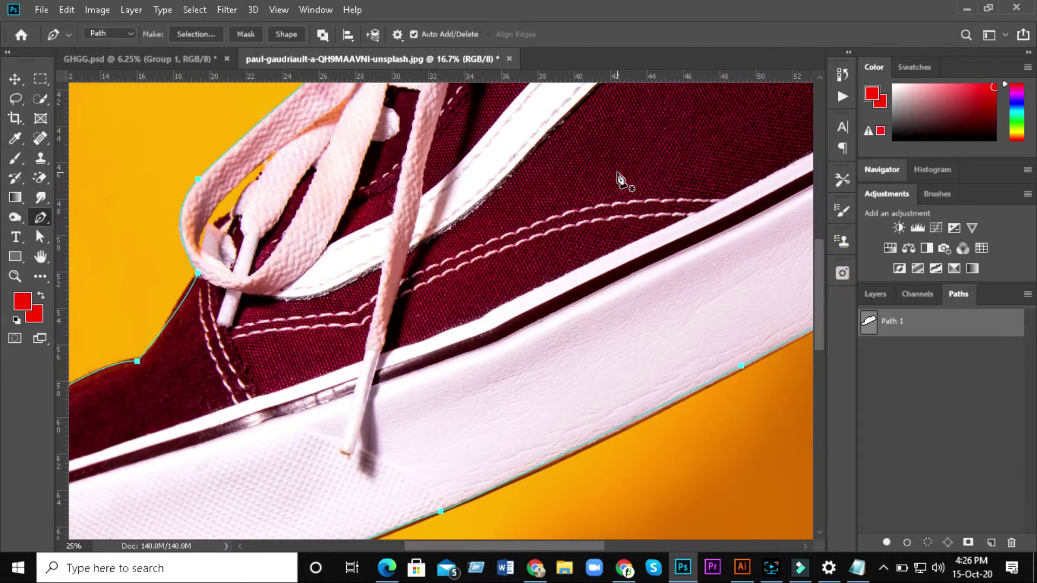
pyautogui.hotkey('ctrl', '+')
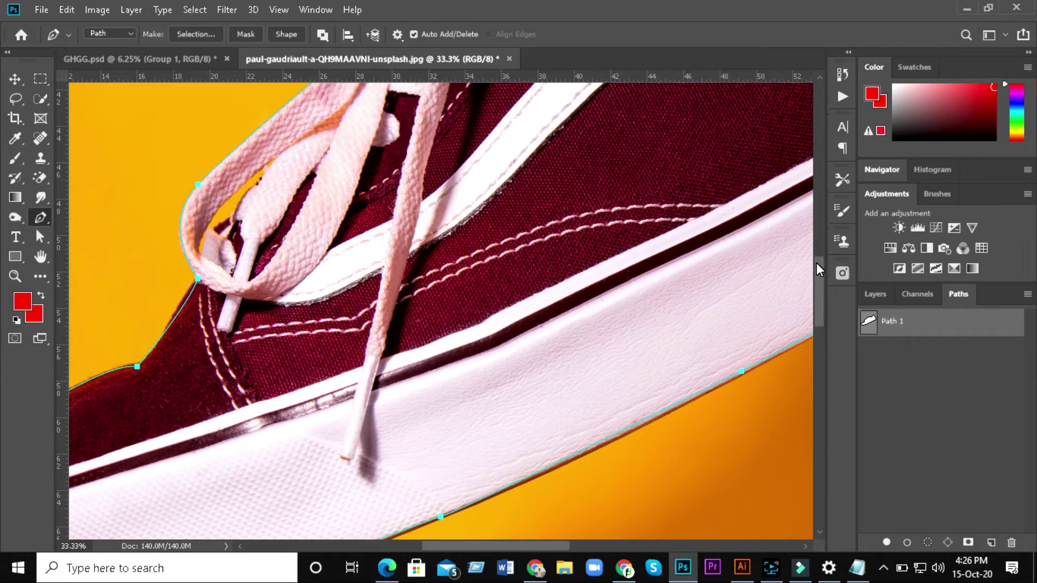
pyautogui.moveTo(815, 262); pyautogui.dragTo(815, 255)
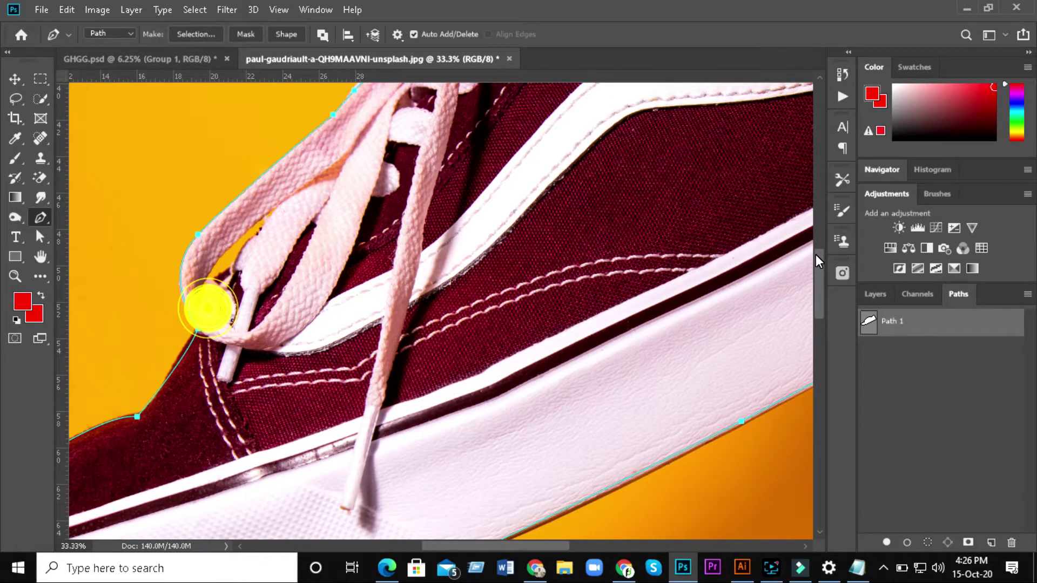
pyautogui.moveTo(207, 308); pyautogui.dragTo(204, 343)
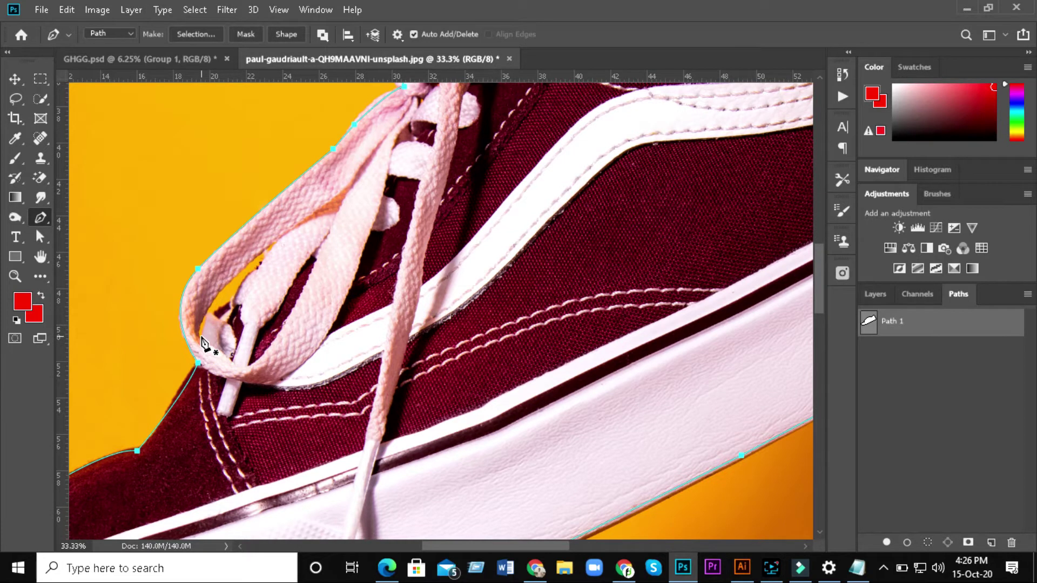
pyautogui.click(276, 240)
pyautogui.moveTo(200, 337); pyautogui.dragTo(210, 313)
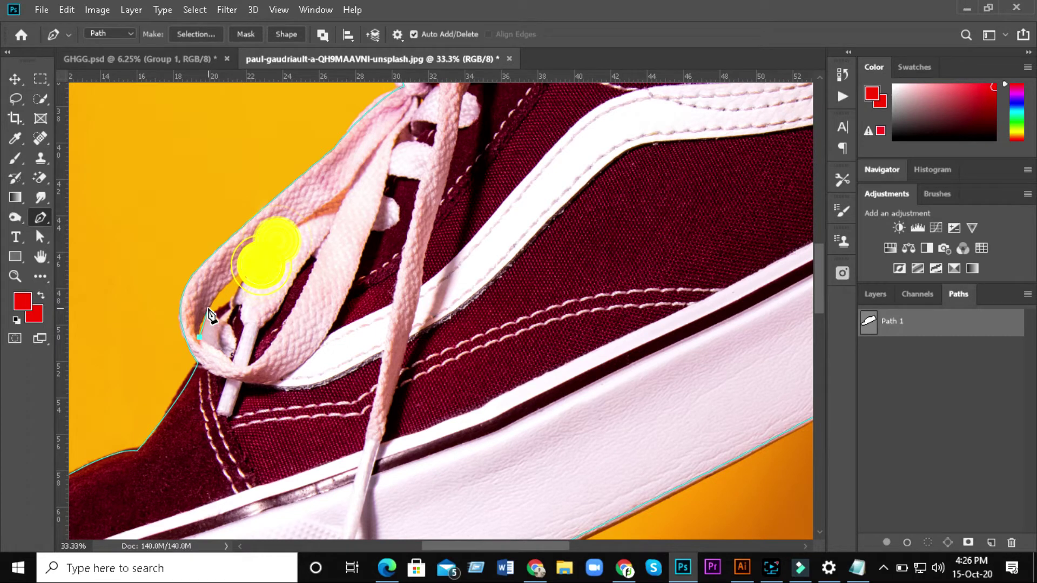
pyautogui.click(209, 309)
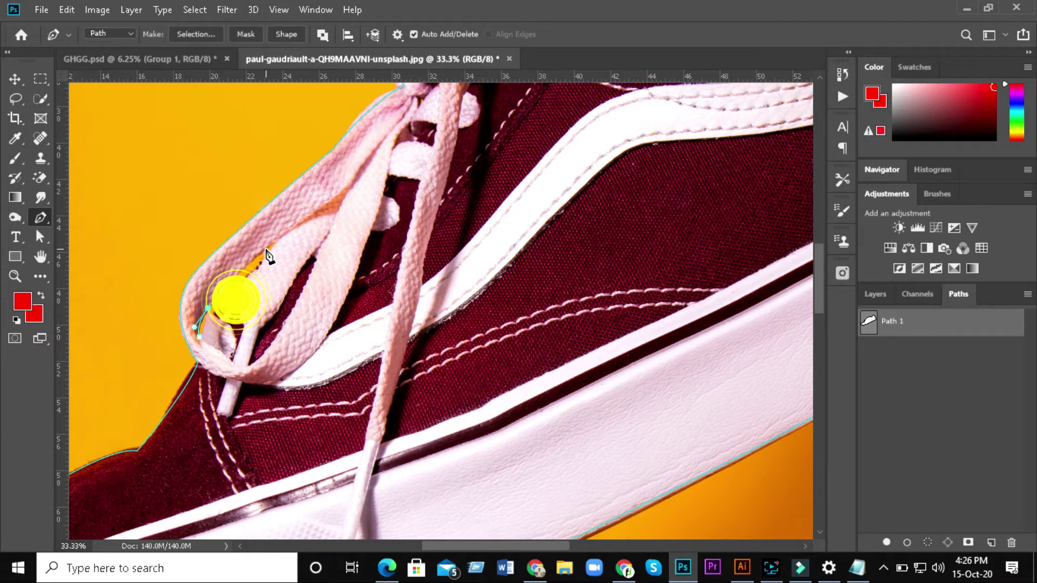
pyautogui.click(276, 241)
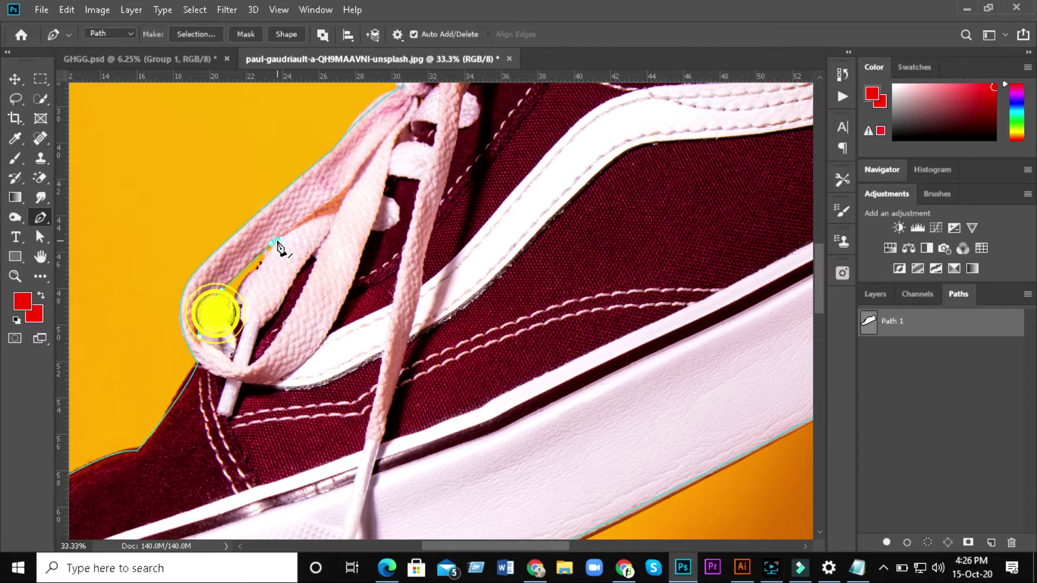
pyautogui.click(260, 265)
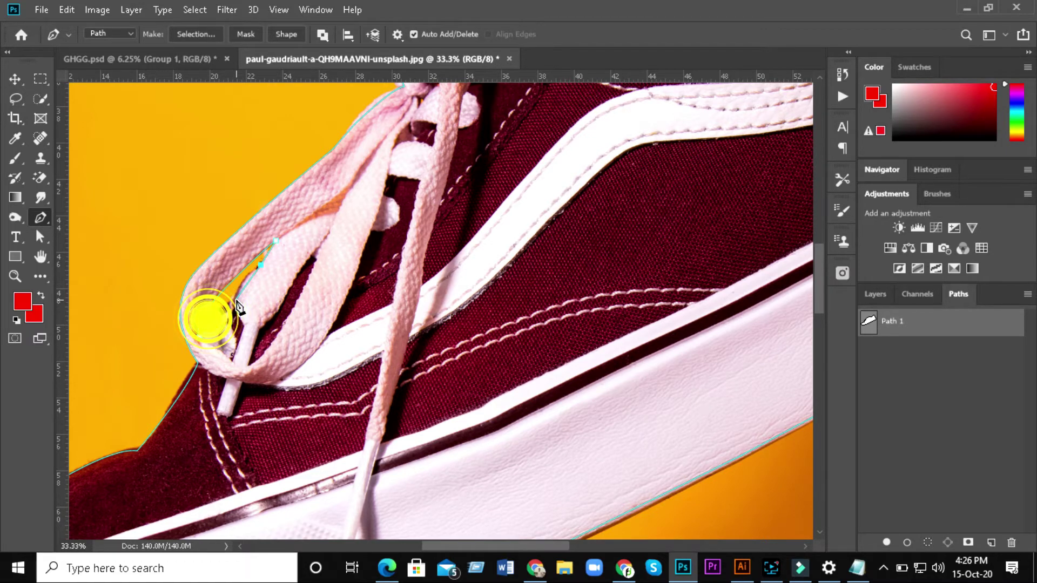
pyautogui.moveTo(236, 300); pyautogui.dragTo(238, 311)
pyautogui.keyDown('alt'); pyautogui.click(236, 300); pyautogui.keyUp('alt')
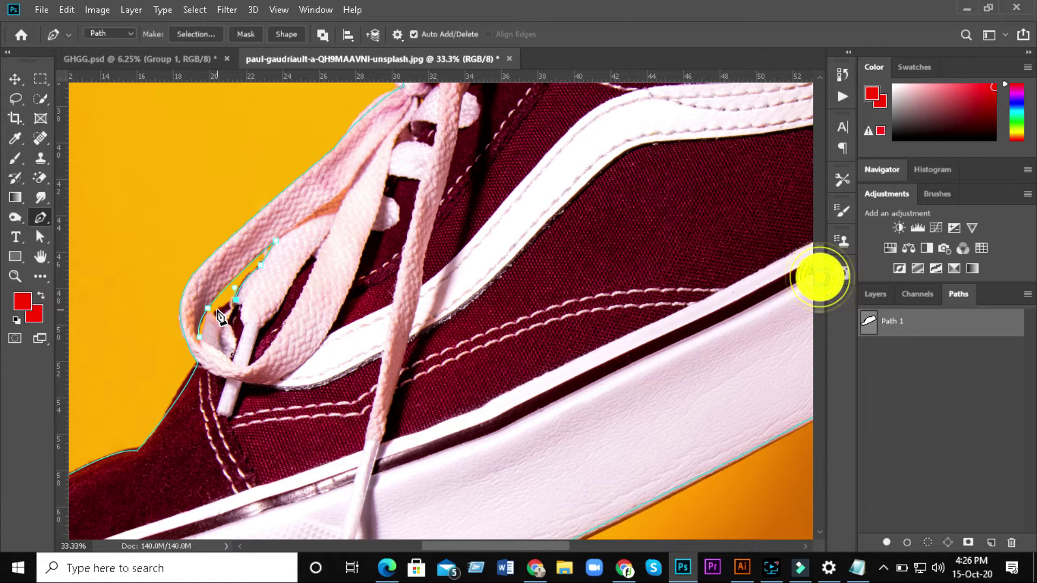
pyautogui.moveTo(207, 311); pyautogui.dragTo(208, 319)
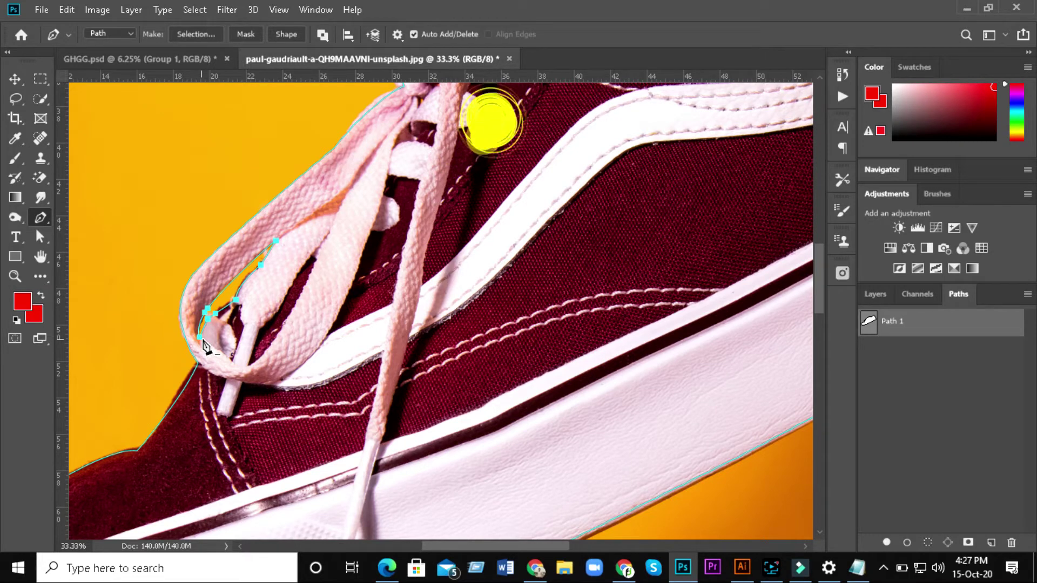
# Trace the small yellow gap under the topmost lace near the shoe's tongue as another closed Pen subpath.
pyautogui.scroll(3, 489, 140)
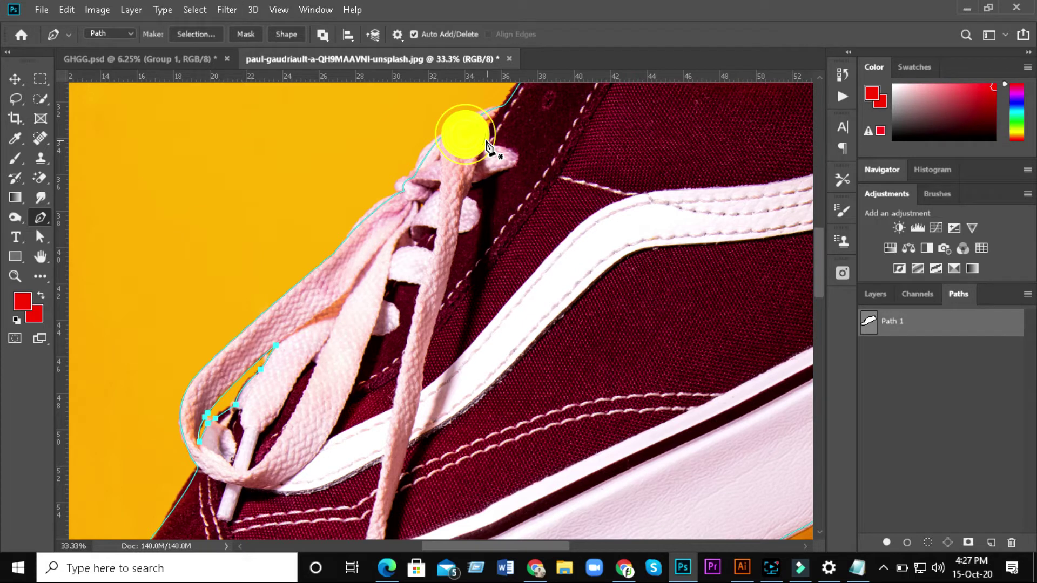
pyautogui.moveTo(489, 147); pyautogui.dragTo(493, 123)
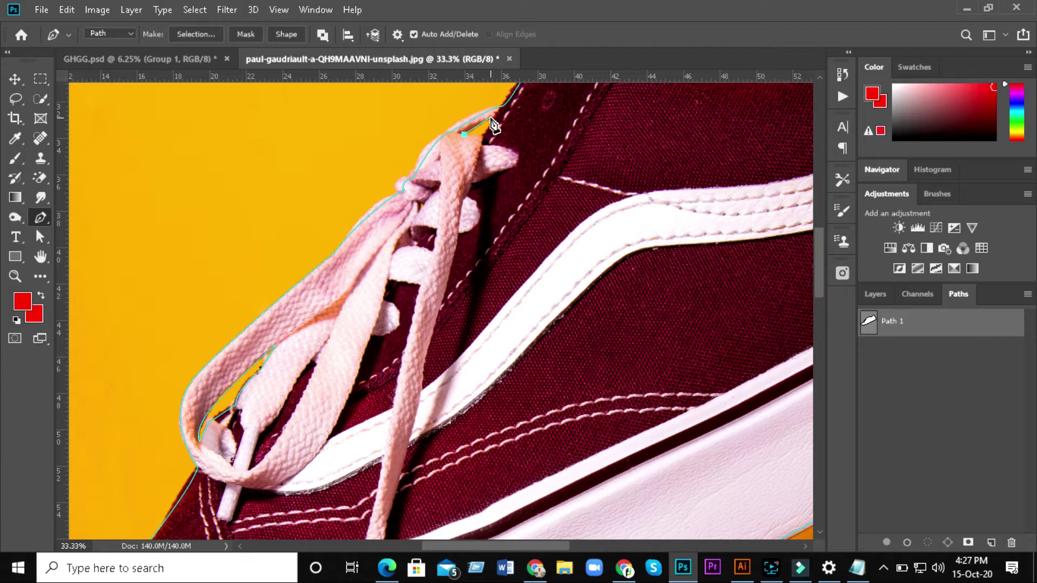
pyautogui.click(490, 119)
pyautogui.click(464, 135)
# Convert the complete shoe path, including the lace gaps, into a selection.
pyautogui.hotkey('ctrl', '-')
pyautogui.hotkey('ctrl', '-')
pyautogui.hotkey('ctrl', '-')
pyautogui.hotkey('ctrl', '-')
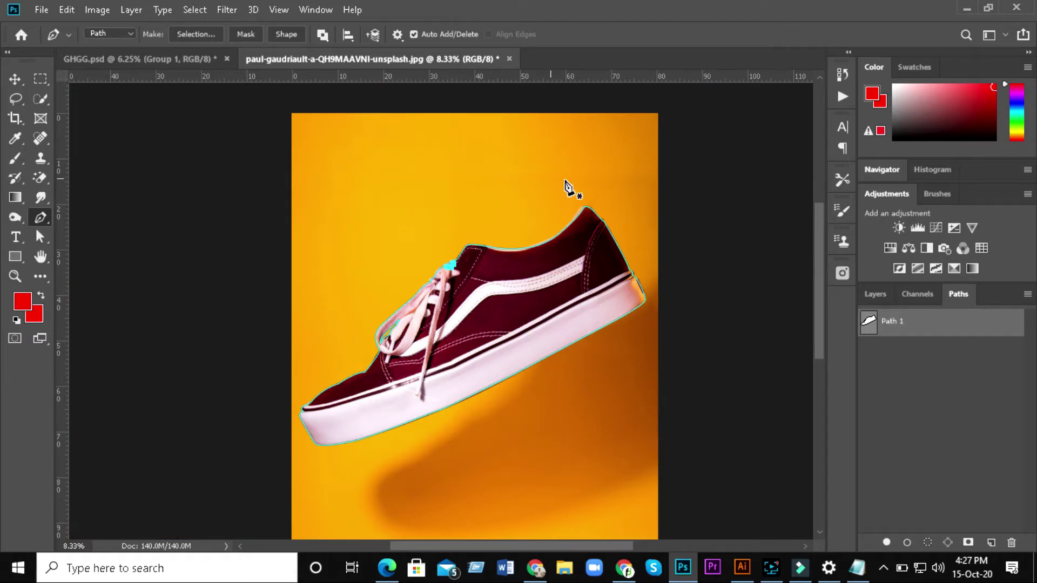
pyautogui.press('Escape')
pyautogui.hotkey('ctrl', 'Return')
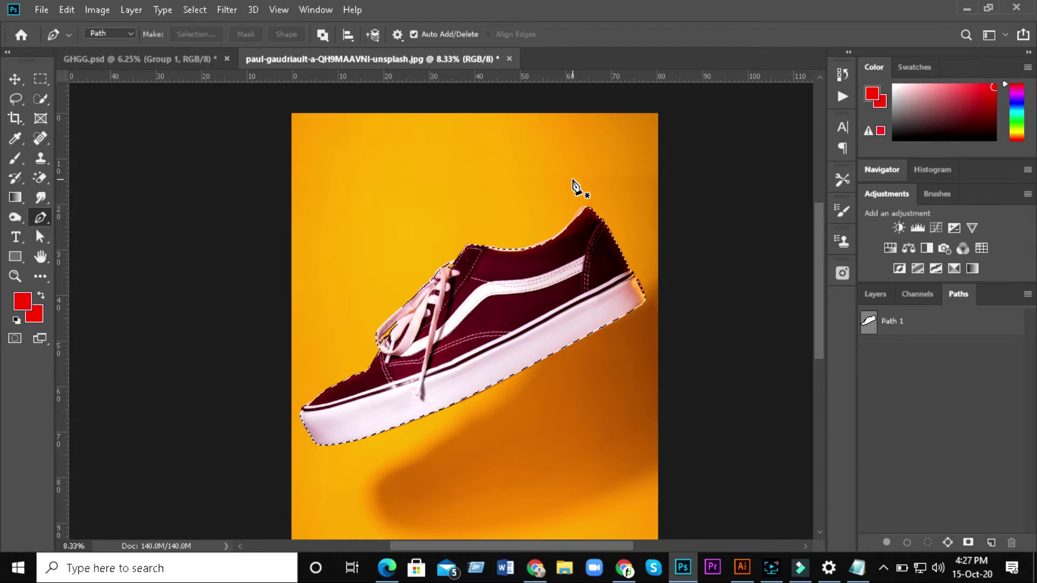
# Invert the shoe selection and fill the area around the shoe with the black background colour.
pyautogui.hotkey('ctrl', 'shift', 'i')
pyautogui.hotkey('ctrl', 'BackSpace')
pyautogui.hotkey('ctrl', 'shift', 'i')
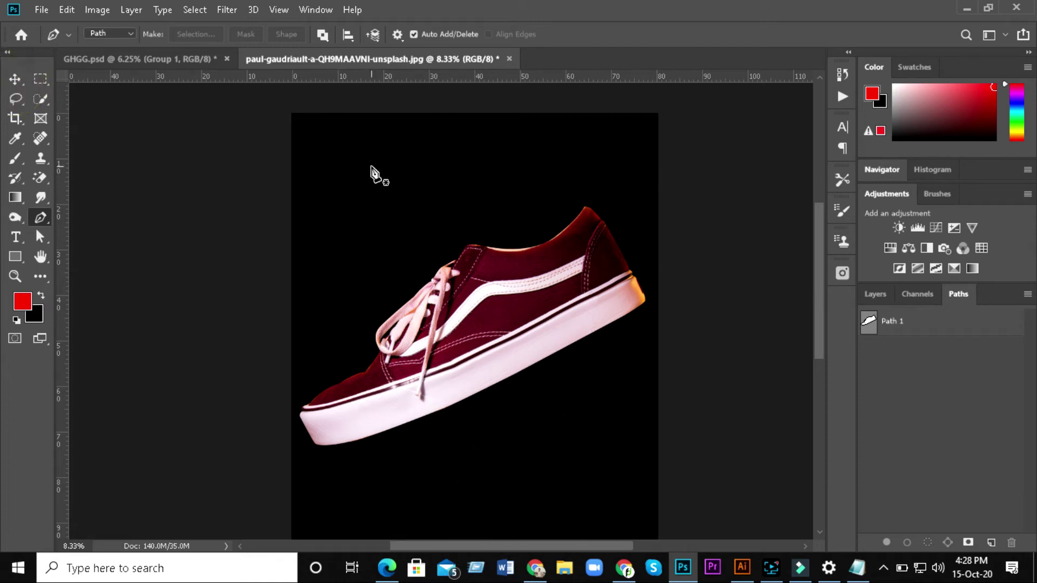
# Duplicate the black-backed shoe image to a new layer and duplicate that layer once more.
pyautogui.click(15, 81)
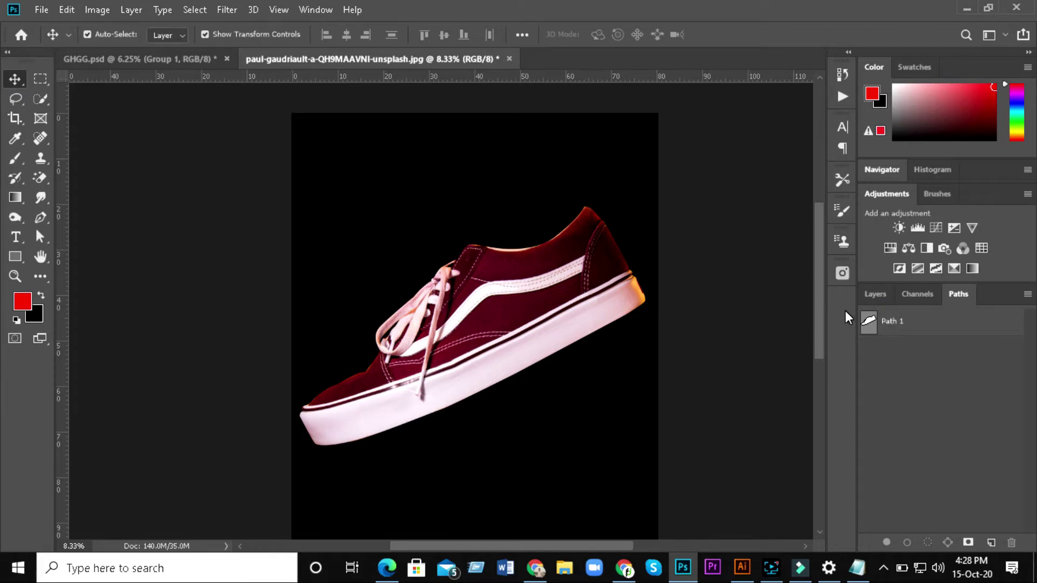
pyautogui.click(874, 295)
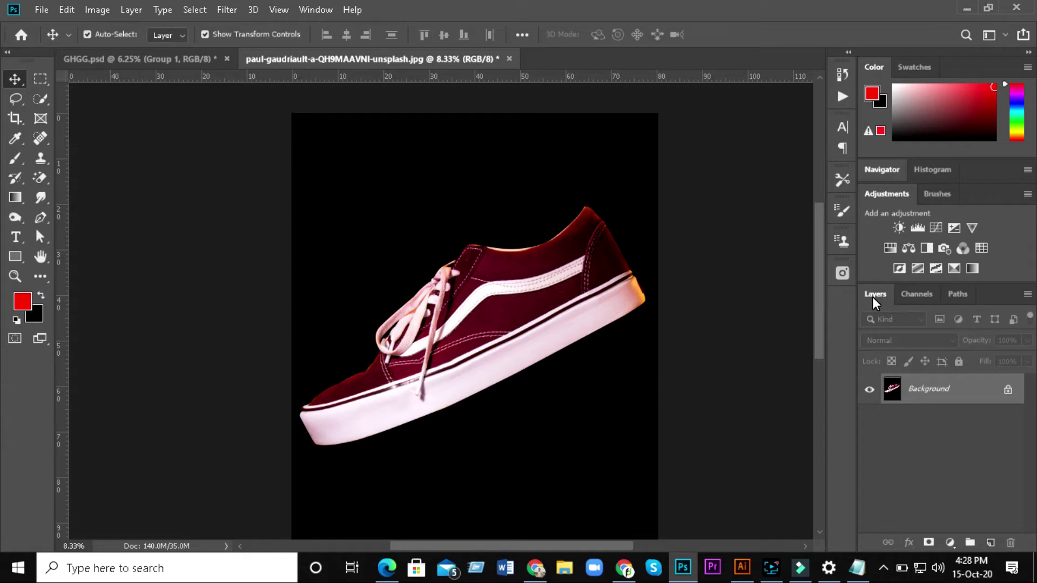
pyautogui.hotkey('ctrl', 'j')
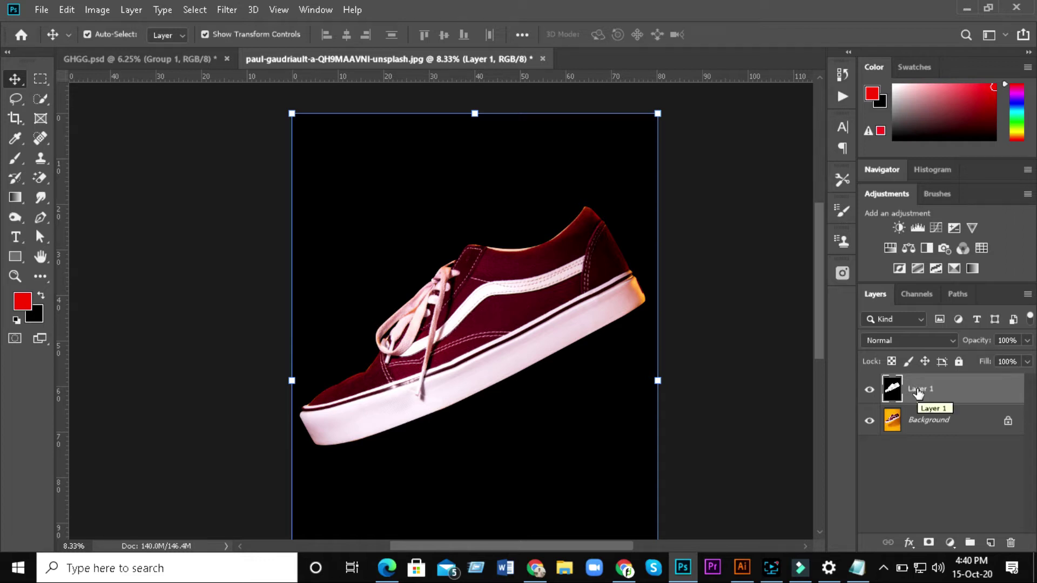
pyautogui.moveTo(918, 393); pyautogui.dragTo(991, 545)
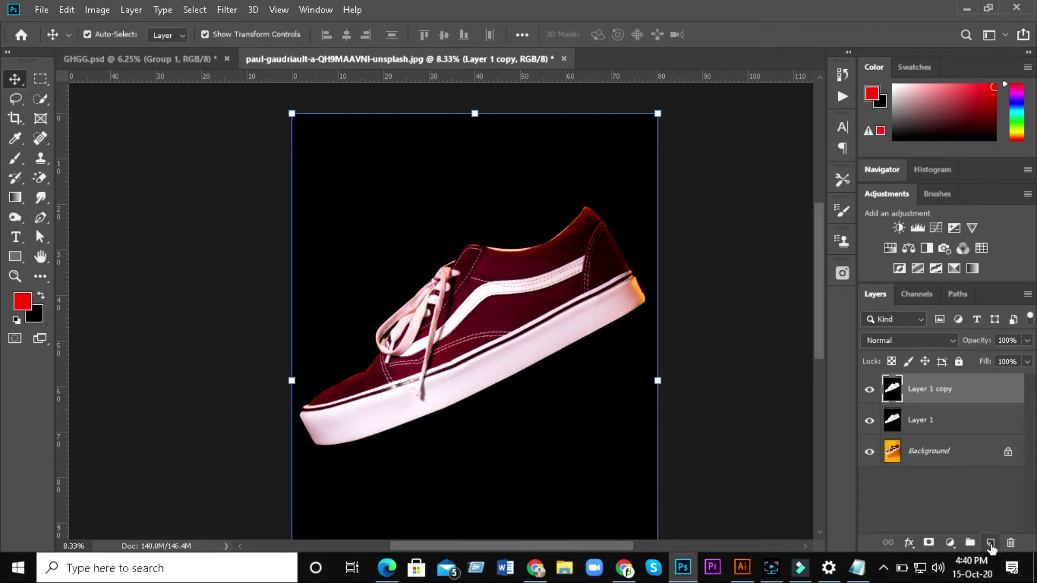
pyautogui.click(946, 341)
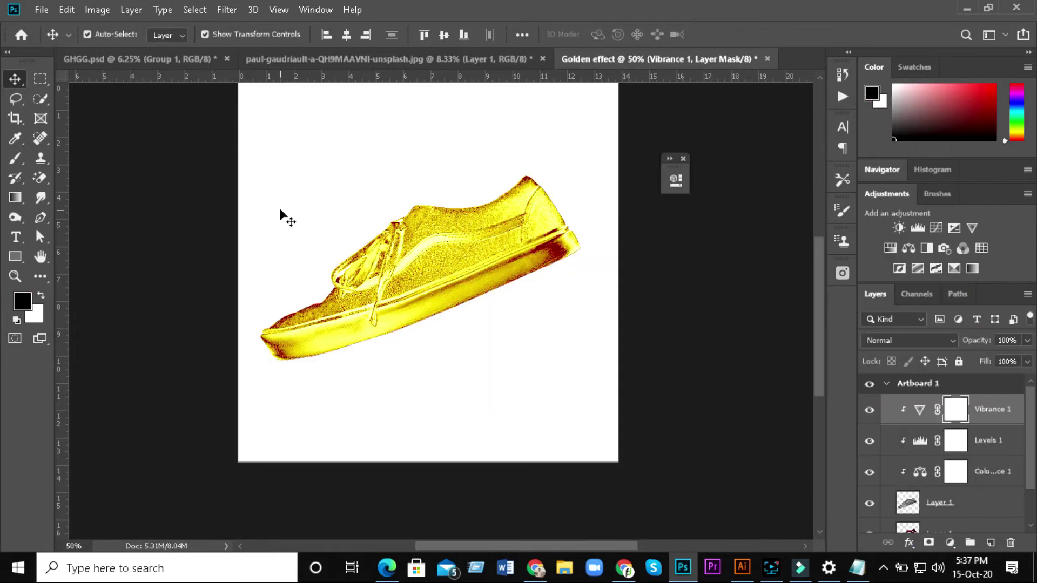
# Strip the Vibrance, Levels and Color Balance adjustments off the golden shoe in the Golden effect document.
pyautogui.press('ctrl')
pyautogui.hotkey('ctrl', 'alt', 'g')
pyautogui.press('Delete')
pyautogui.press('Delete')
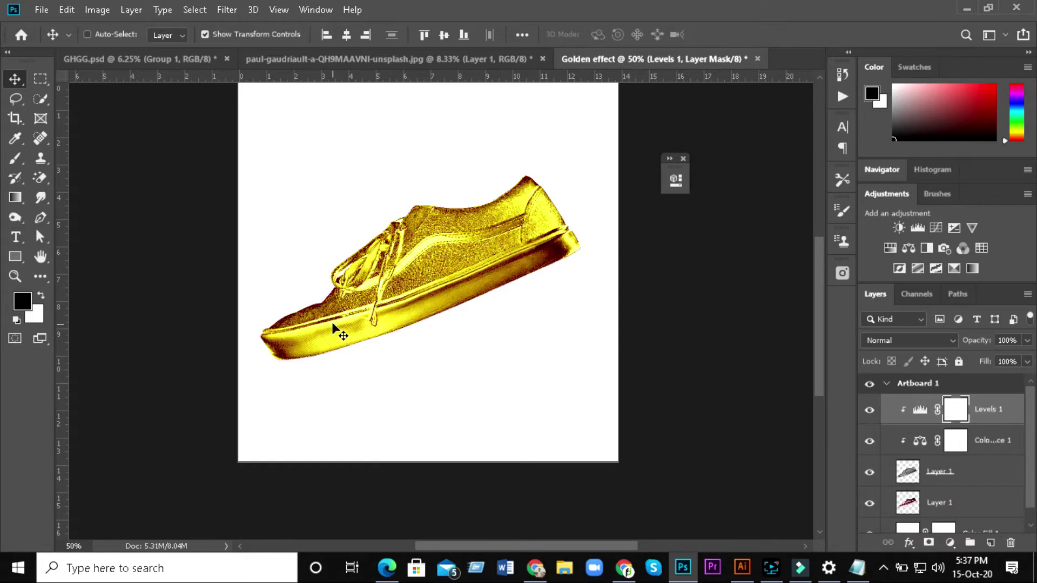
pyautogui.hotkey('ctrl', 'z')
pyautogui.hotkey('ctrl', 'z')
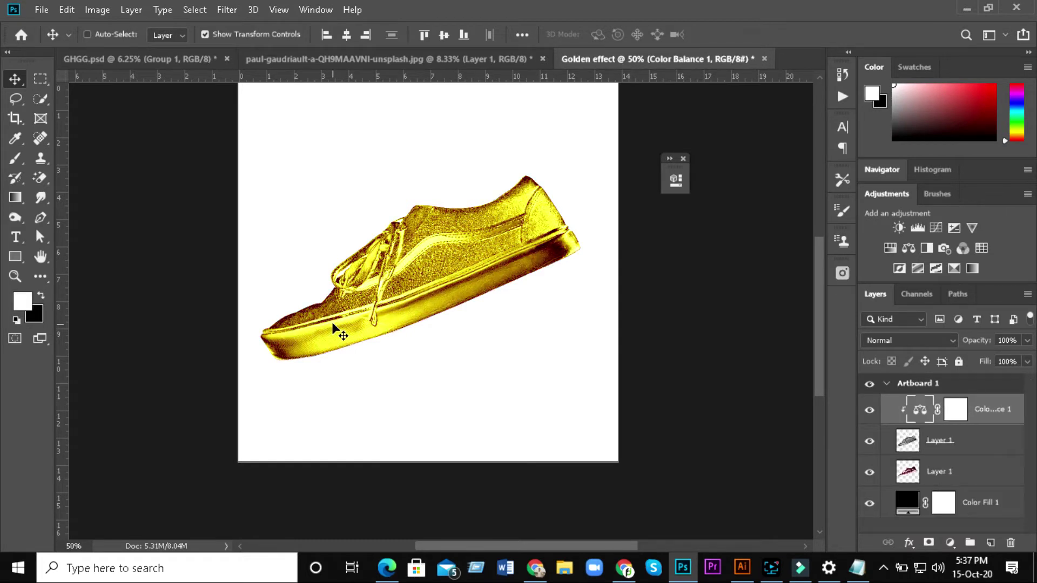
pyautogui.hotkey('ctrl', 'z')
pyautogui.hotkey('ctrl', 'alt', 'g')
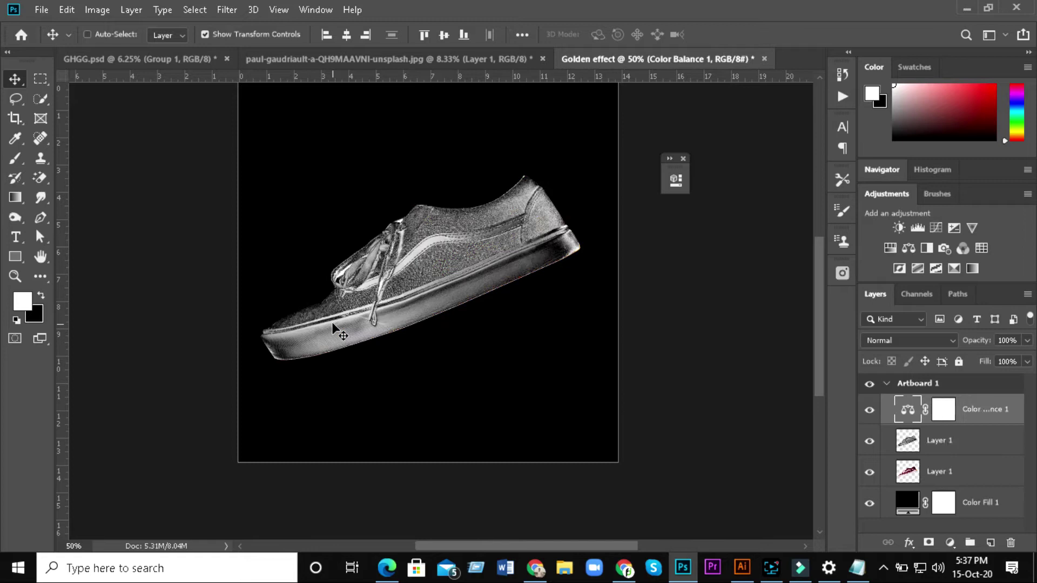
pyautogui.press('Delete')
# Step back through the earlier edits until only the original red shoe layer remains above the black colour fill.
pyautogui.hotkey('shift', '-')
pyautogui.hotkey('shift', '-')
pyautogui.hotkey('shift', '-')
pyautogui.hotkey('shift', '-')
pyautogui.hotkey('shift', '-')
pyautogui.hotkey('shift', '-')
pyautogui.hotkey('shift', '-')
pyautogui.hotkey('shift', '-')
pyautogui.hotkey('shift', '+')
pyautogui.hotkey('shift', '+')
pyautogui.hotkey('shift', '+')
pyautogui.hotkey('shift', '+')
pyautogui.hotkey('shift', '+')
pyautogui.hotkey('shift', '+')
pyautogui.hotkey('shift', '+')
pyautogui.hotkey('shift', '+')
pyautogui.press('Delete')
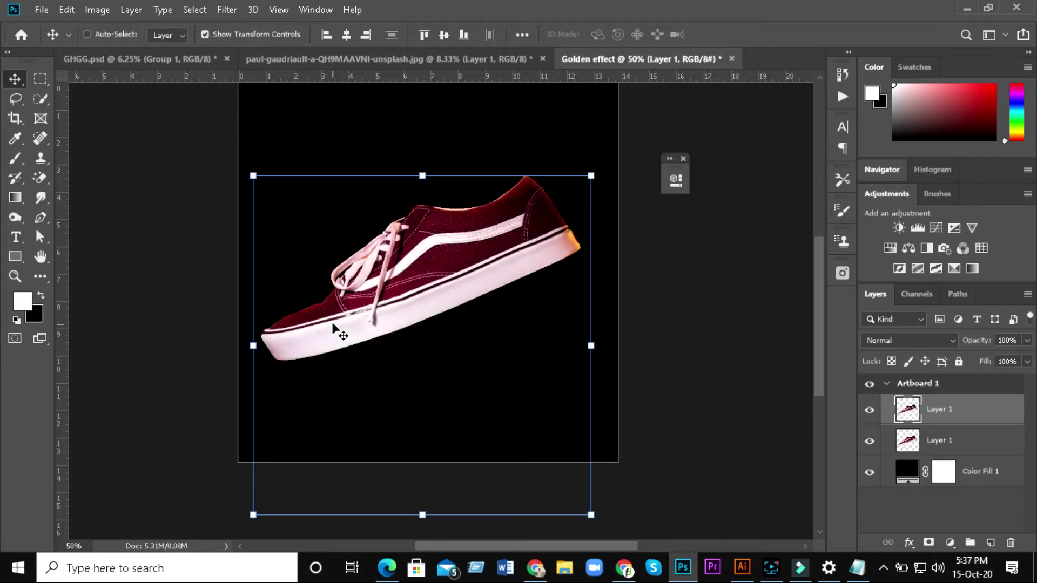
pyautogui.hotkey('ctrl', 'e')
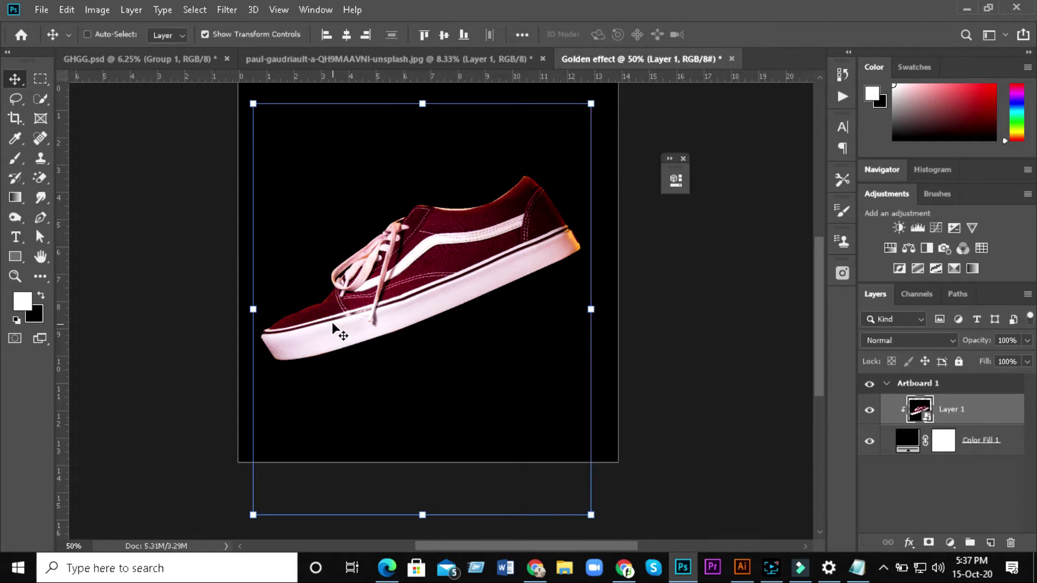
pyautogui.hotkey('ctrl', 'z')
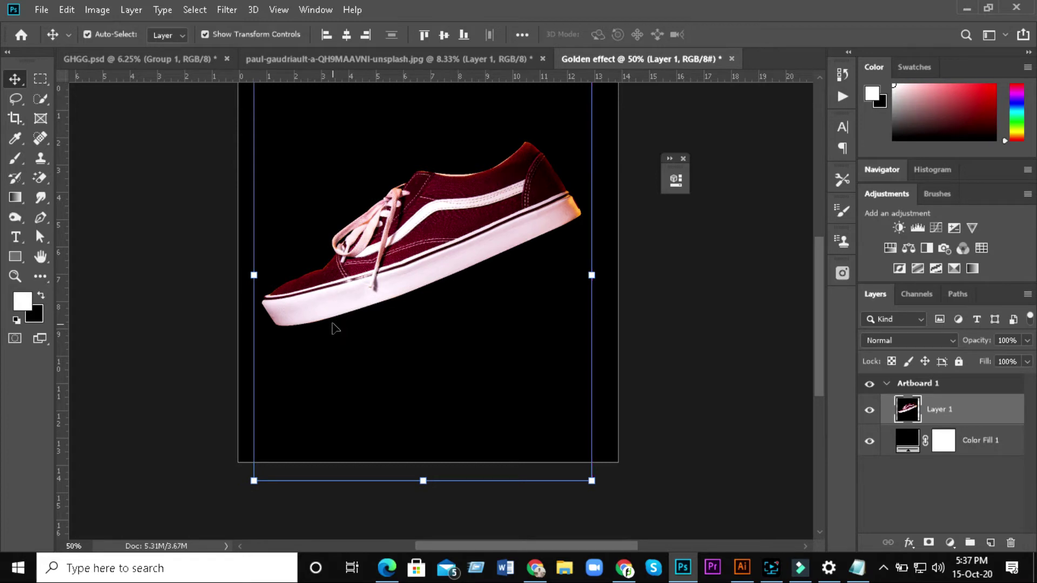
pyautogui.click(773, 575)
pyautogui.click(708, 408)
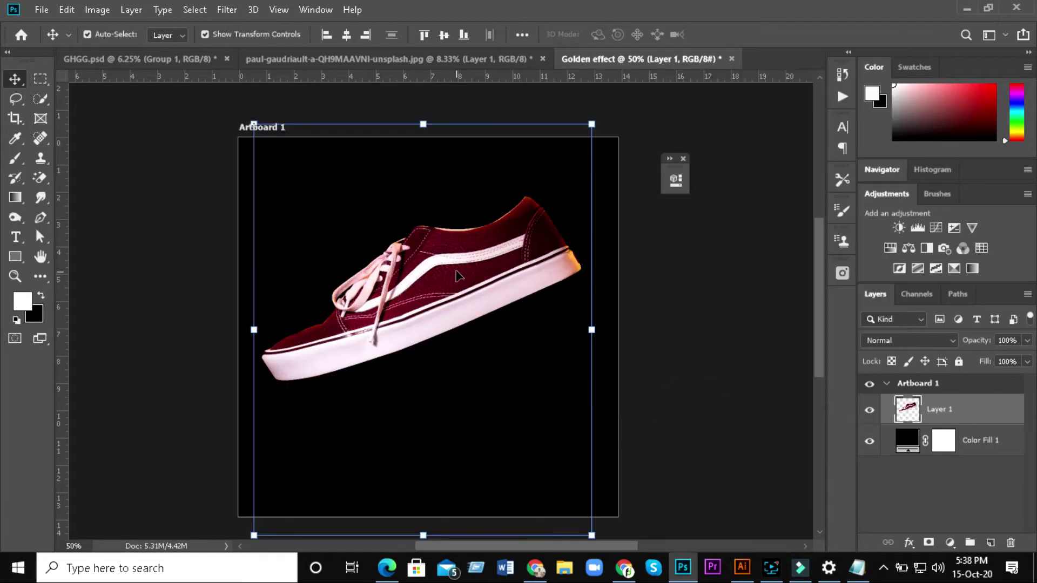
# Move the red shoe slightly lower on the artboard and duplicate its layer as Layer 1 copy.
pyautogui.moveTo(454, 276); pyautogui.dragTo(450, 313)
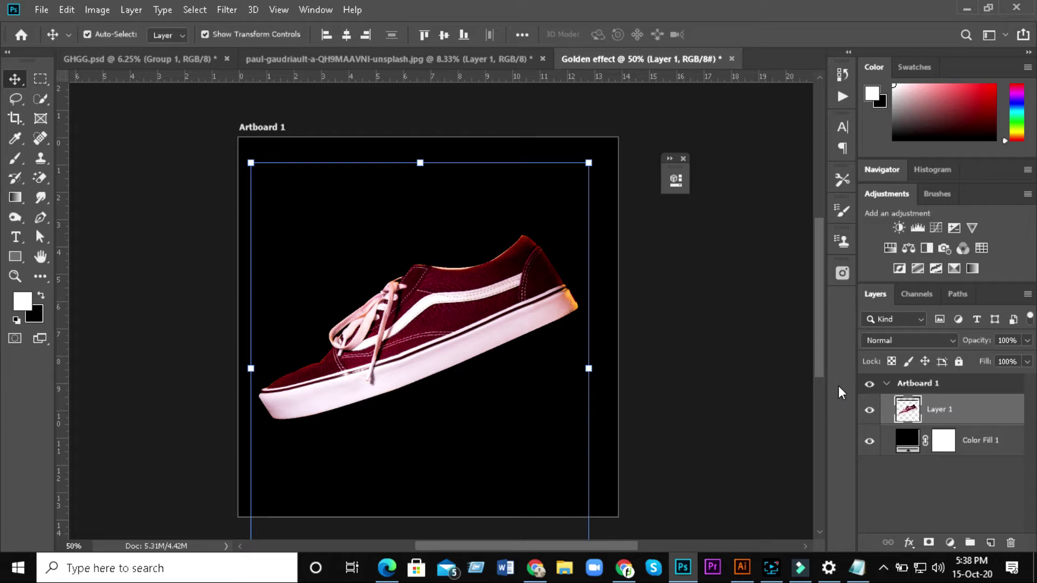
pyautogui.rightClick(968, 410)
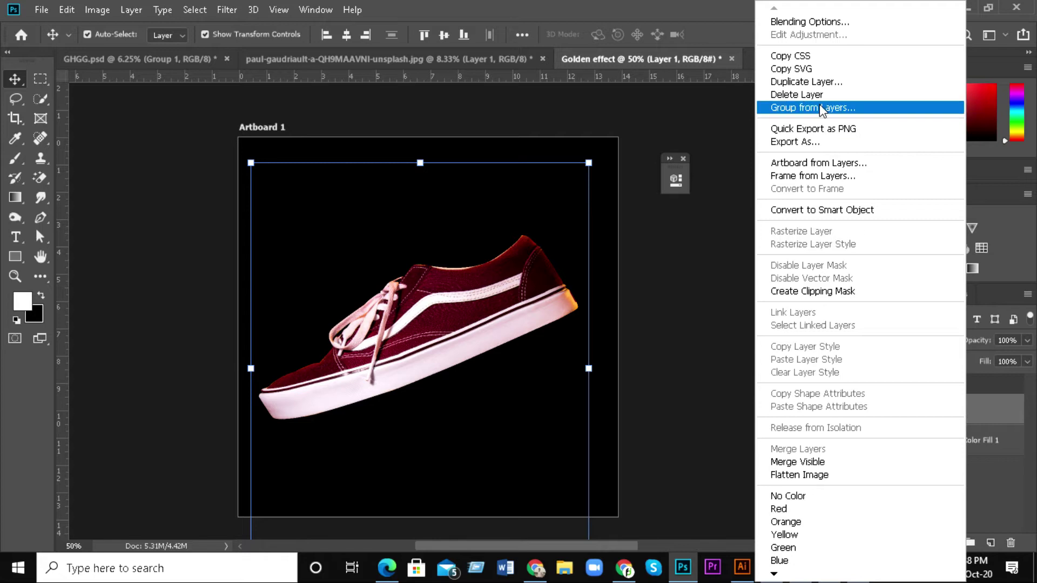
pyautogui.click(817, 83)
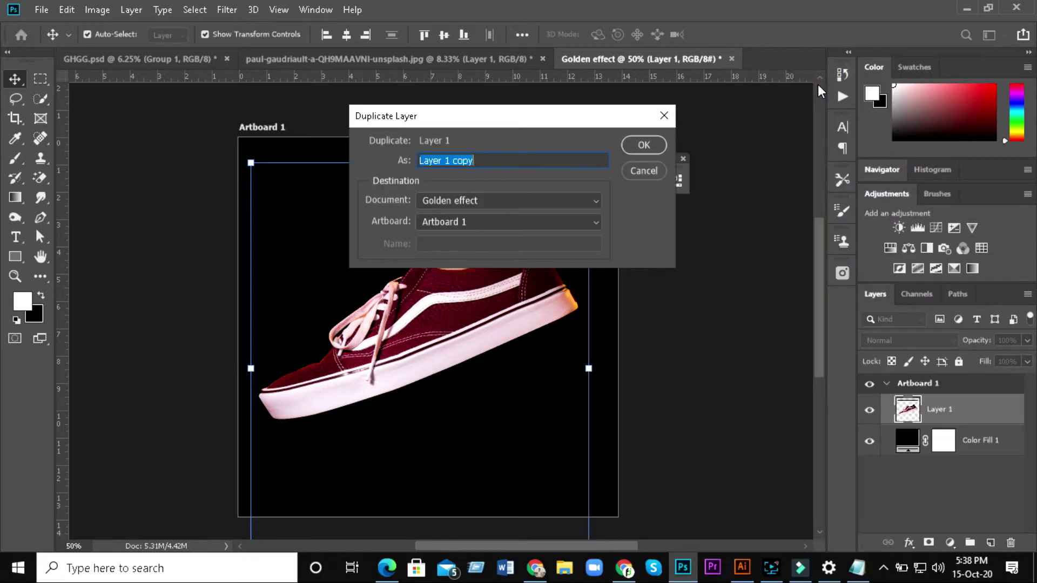
pyautogui.click(640, 144)
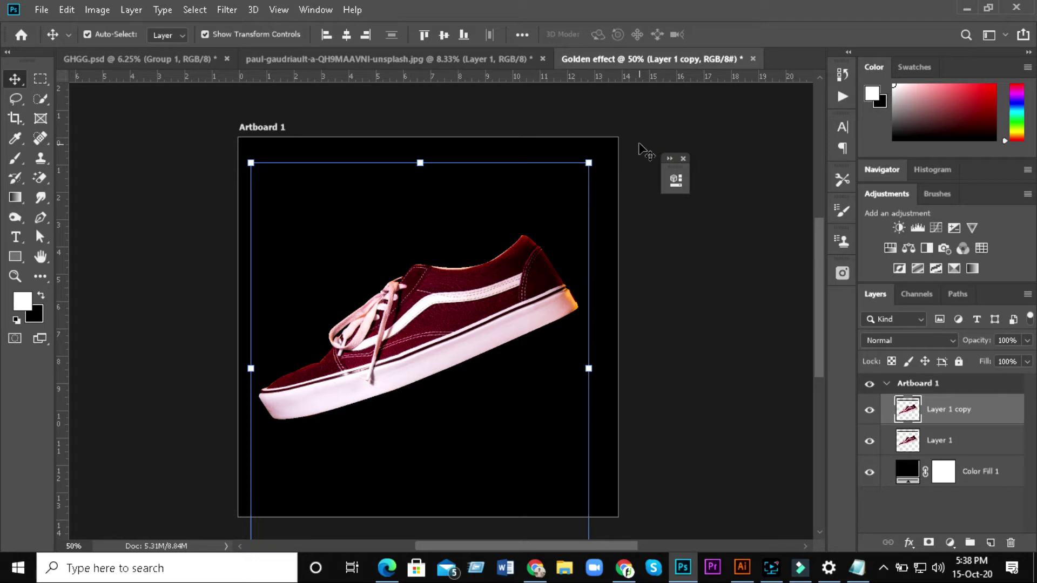
# Convert the duplicated shoe layer to black and white using the Default preset of the Black & White adjustment.
pyautogui.click(106, 14)
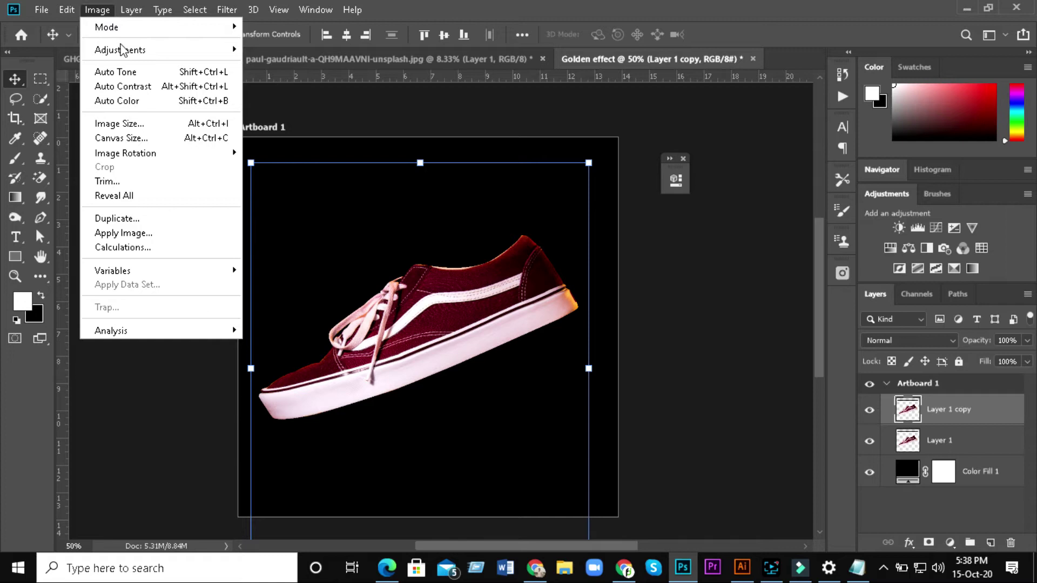
pyautogui.moveTo(123, 52)
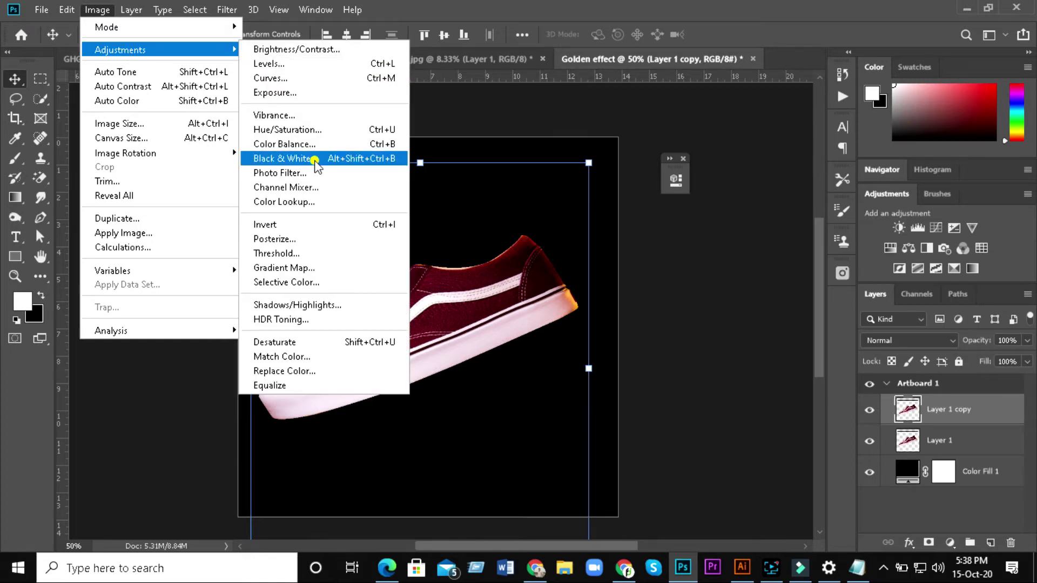
pyautogui.click(315, 161)
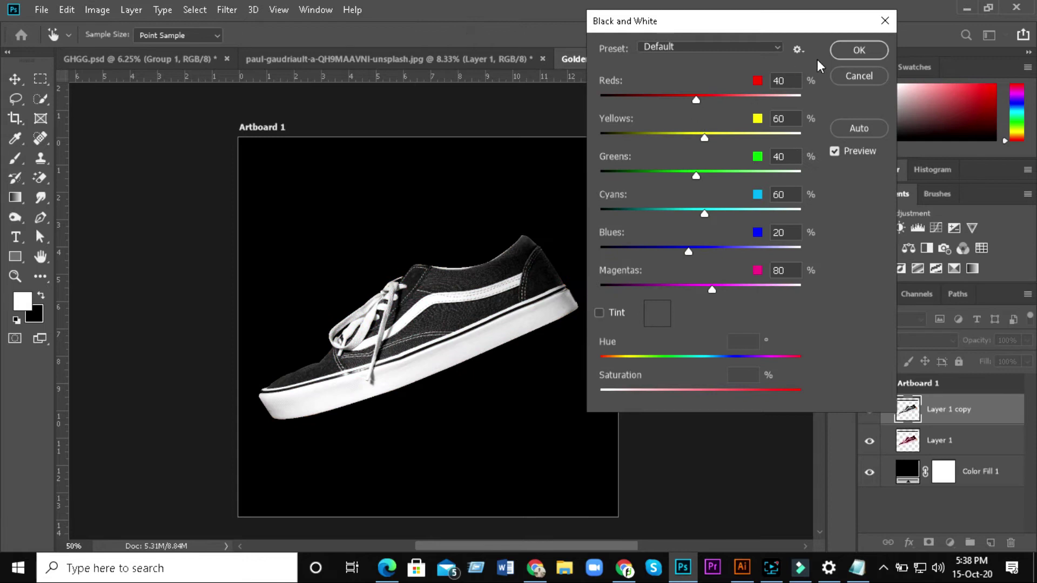
pyautogui.click(853, 50)
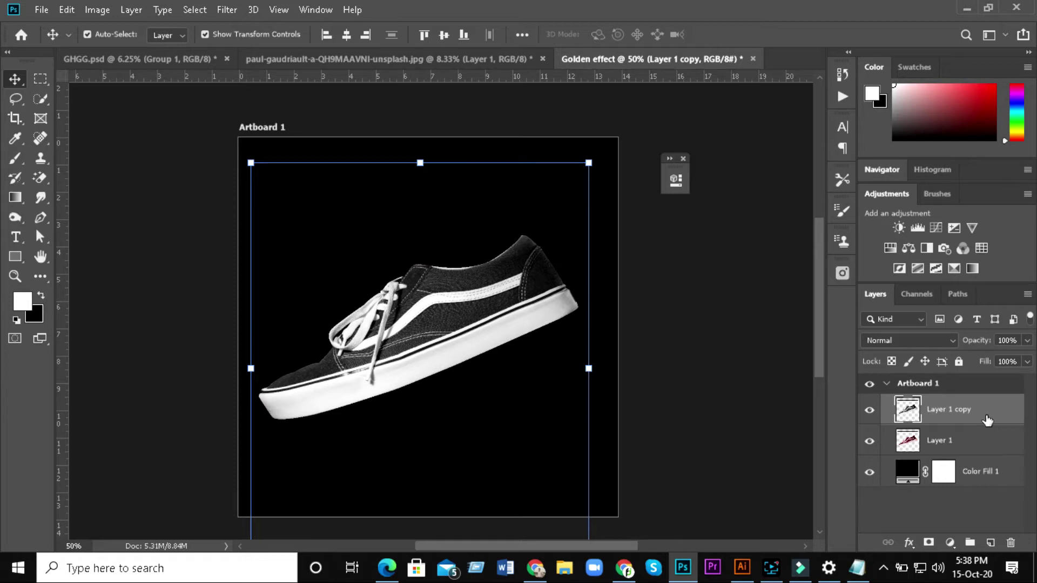
# Duplicate the black-and-white shoe layer and invert the colours of the upper copy.
pyautogui.moveTo(987, 420); pyautogui.dragTo(990, 542)
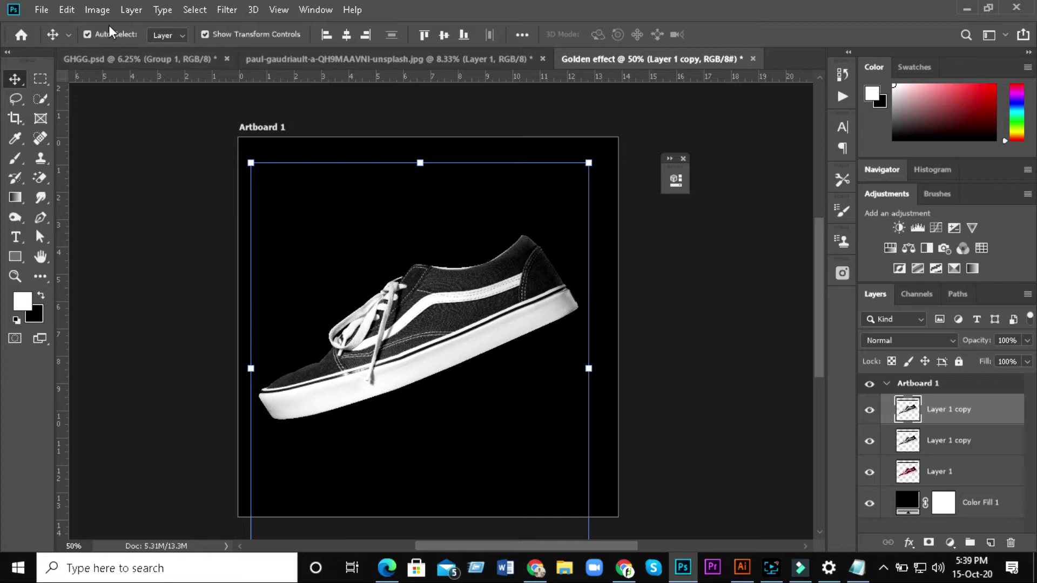
pyautogui.click(97, 12)
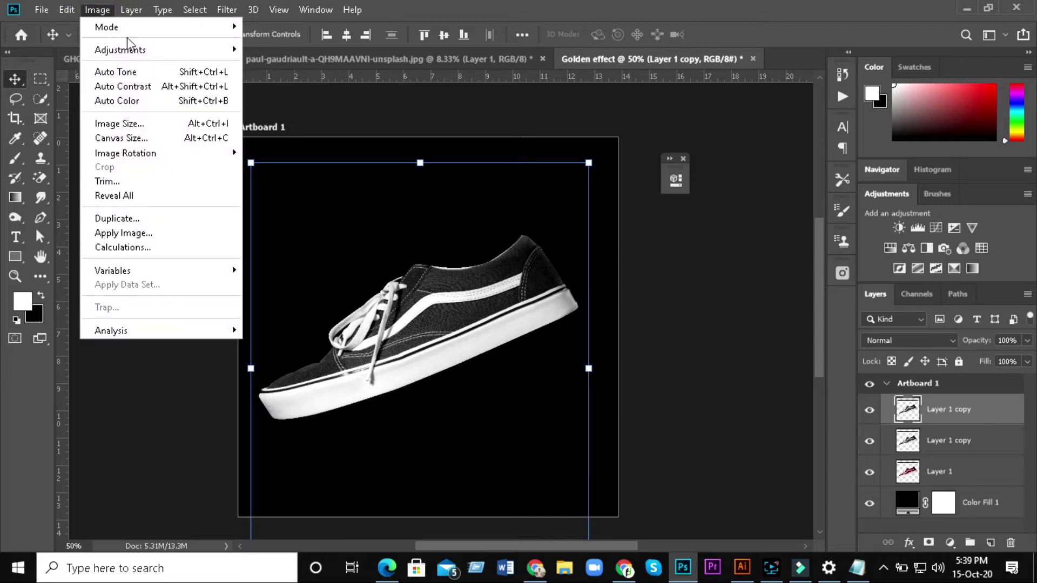
pyautogui.moveTo(134, 49)
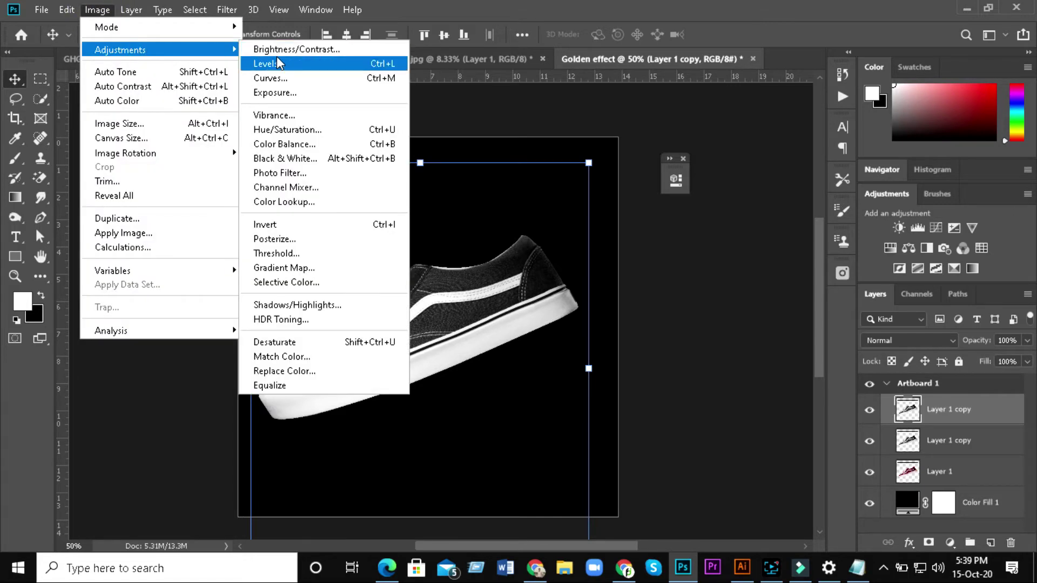
pyautogui.click(306, 232)
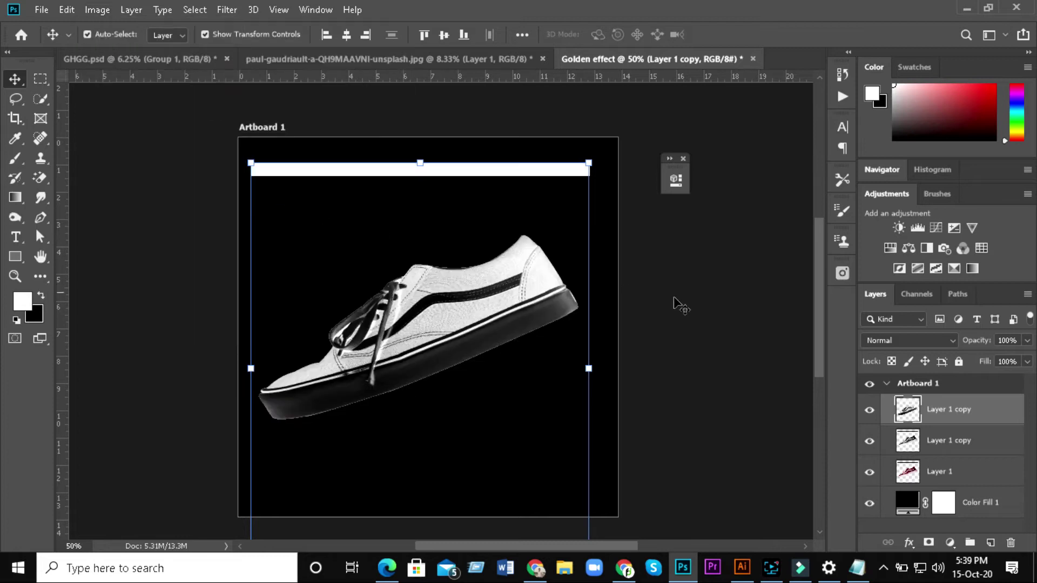
# Set the inverted shoe copy's blend mode to Difference and merge it down into the black-and-white layer.
pyautogui.click(951, 343)
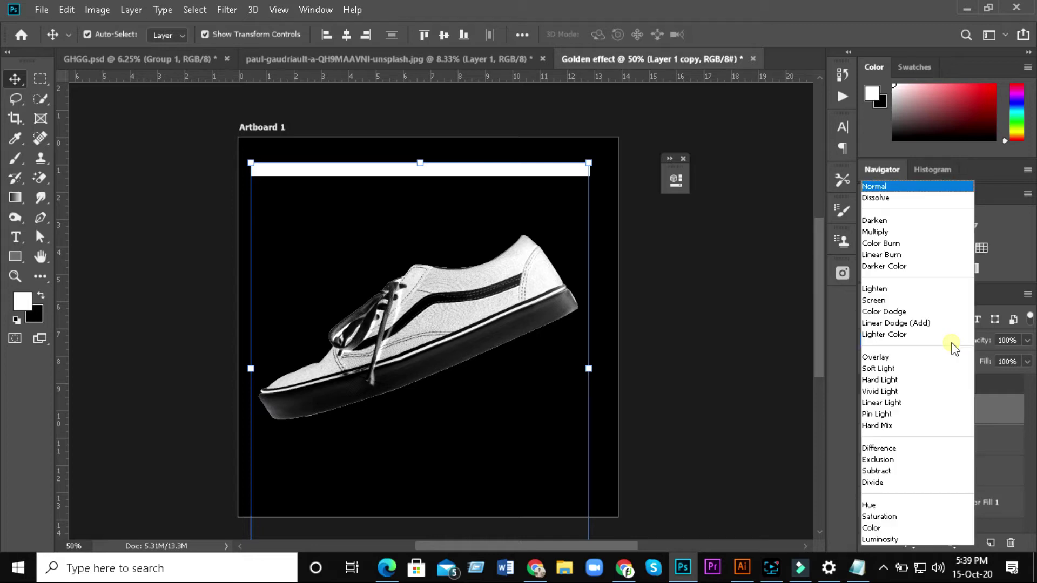
pyautogui.click(913, 449)
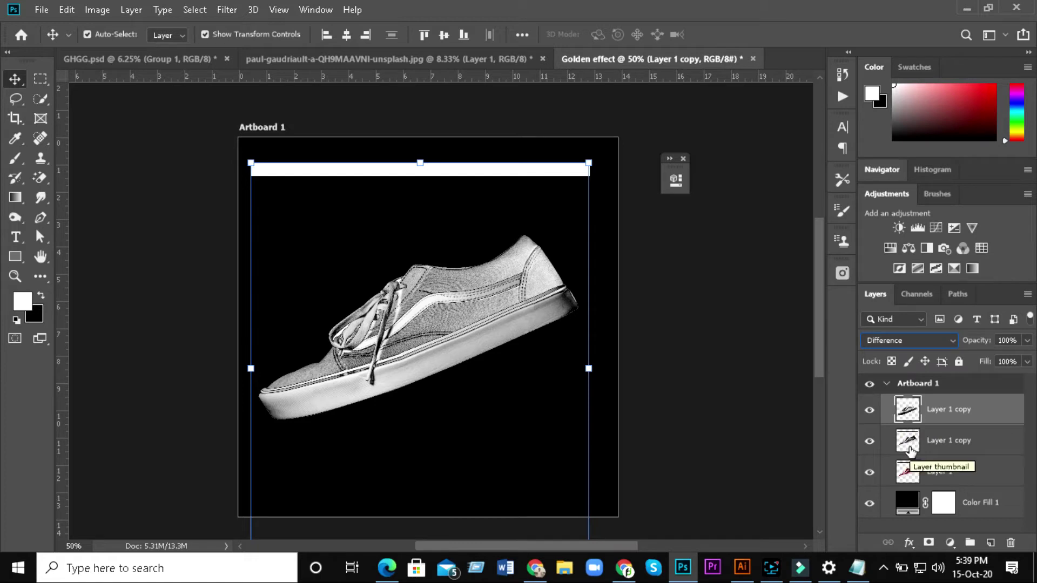
pyautogui.rightClick(950, 419)
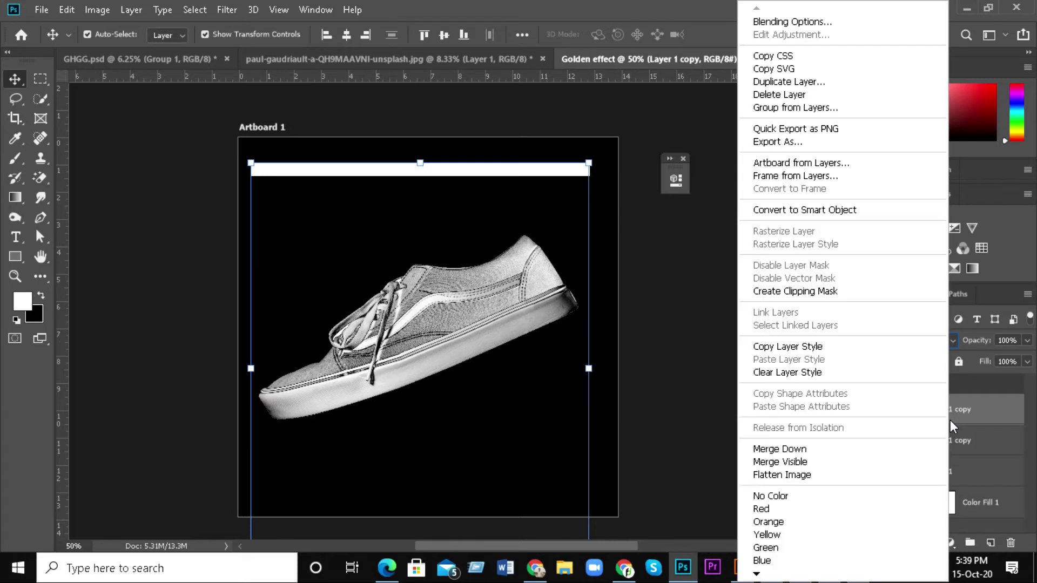
pyautogui.click(860, 449)
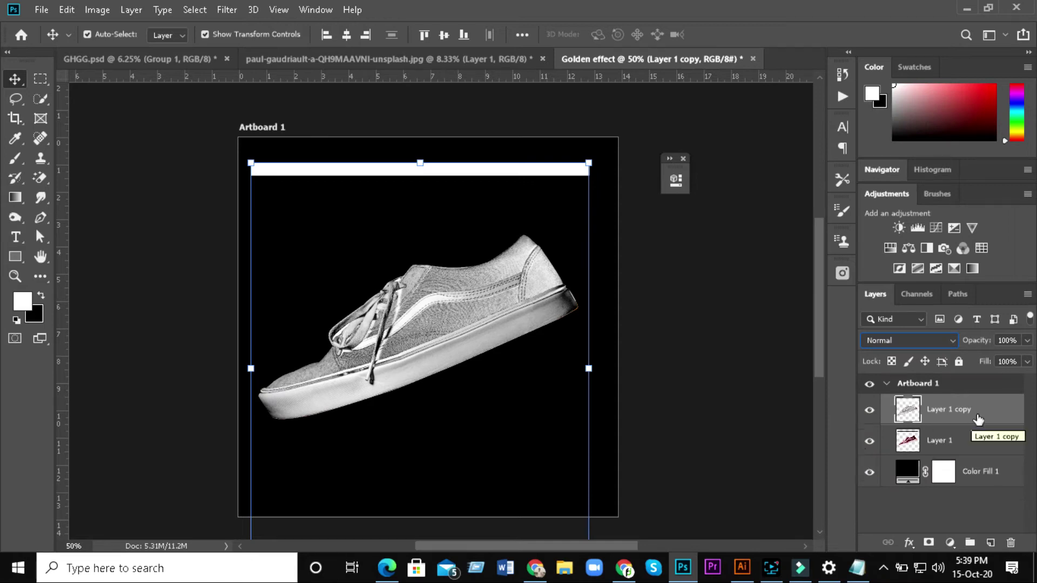
# Duplicate the merged grey shoe layer and invert the new copy.
pyautogui.moveTo(975, 415); pyautogui.dragTo(990, 544)
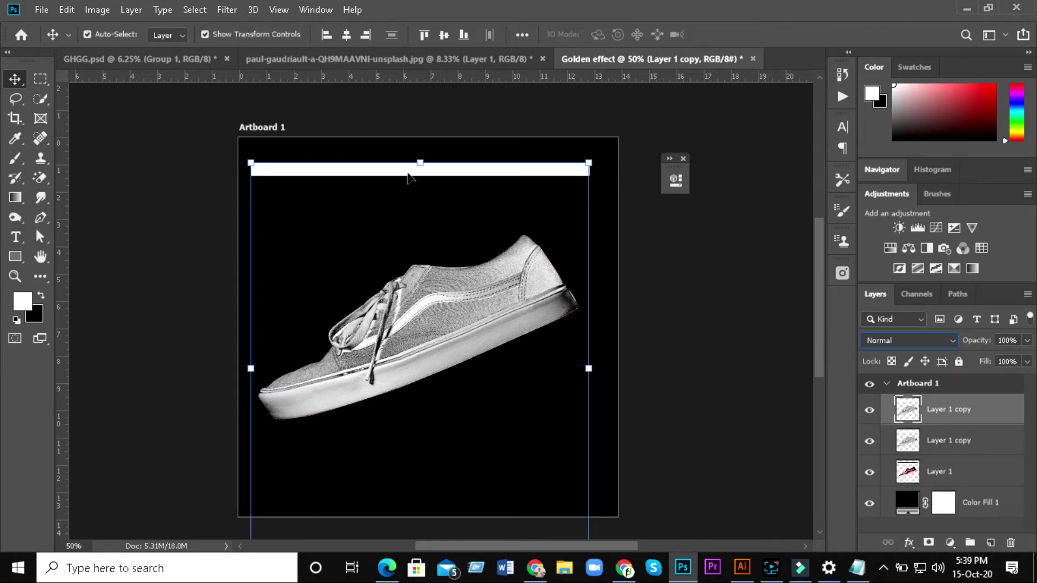
pyautogui.click(105, 13)
pyautogui.moveTo(149, 57)
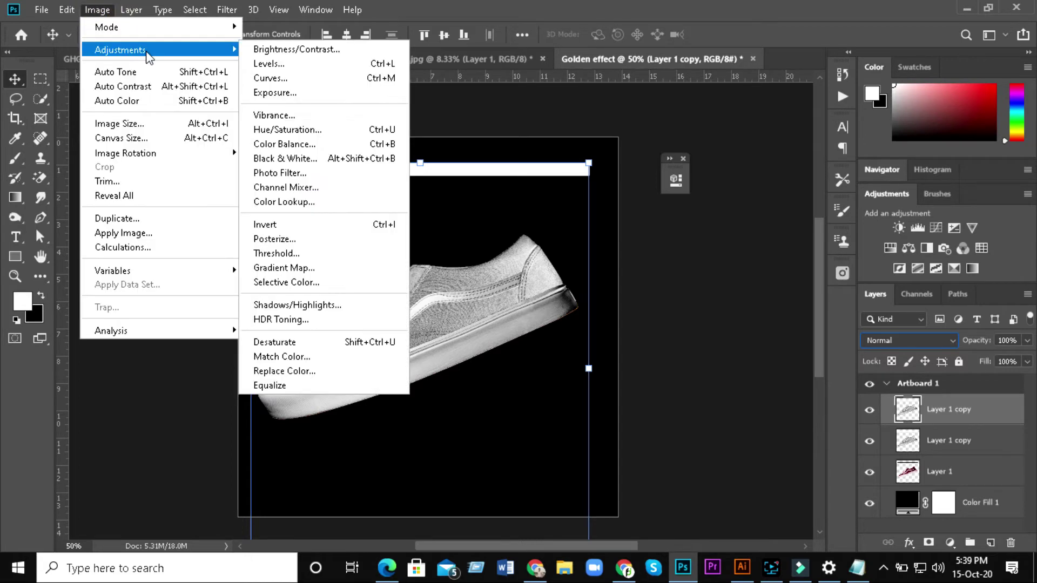
pyautogui.click(327, 229)
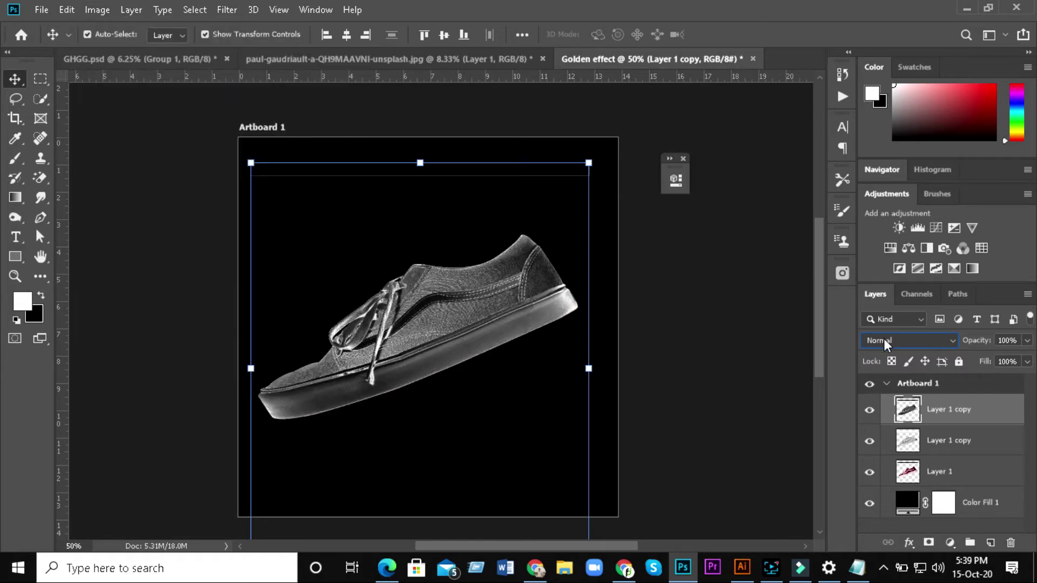
# Blend the second inverted copy with Difference mode and merge it down into the grey shoe layer beneath.
pyautogui.click(950, 344)
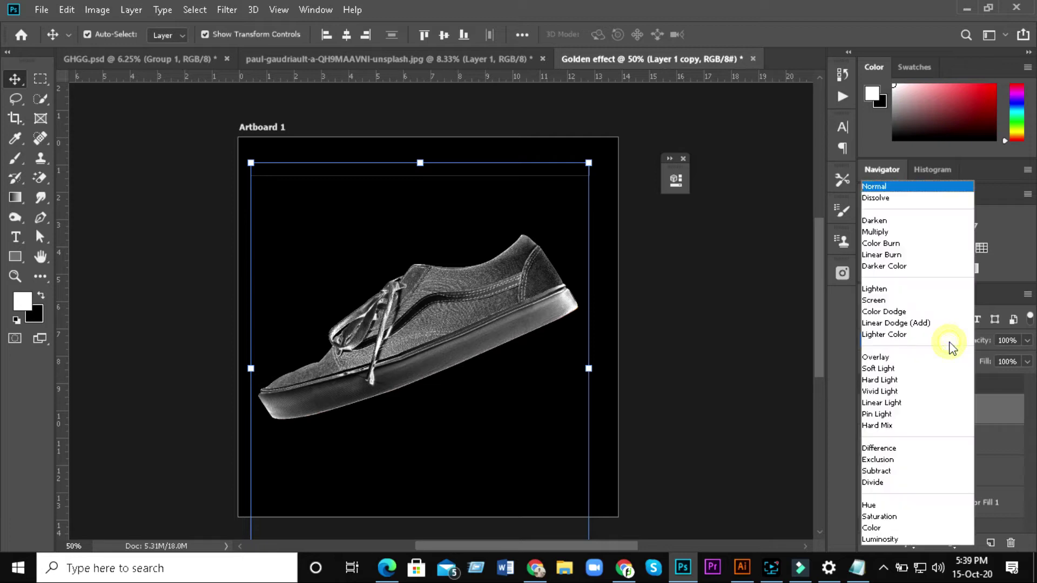
pyautogui.click(925, 449)
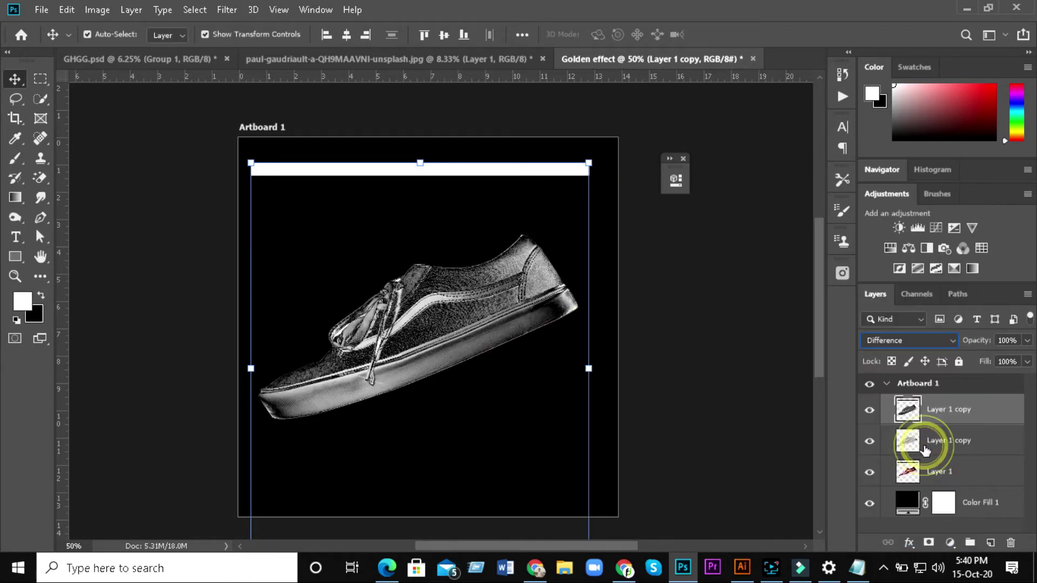
pyautogui.rightClick(942, 414)
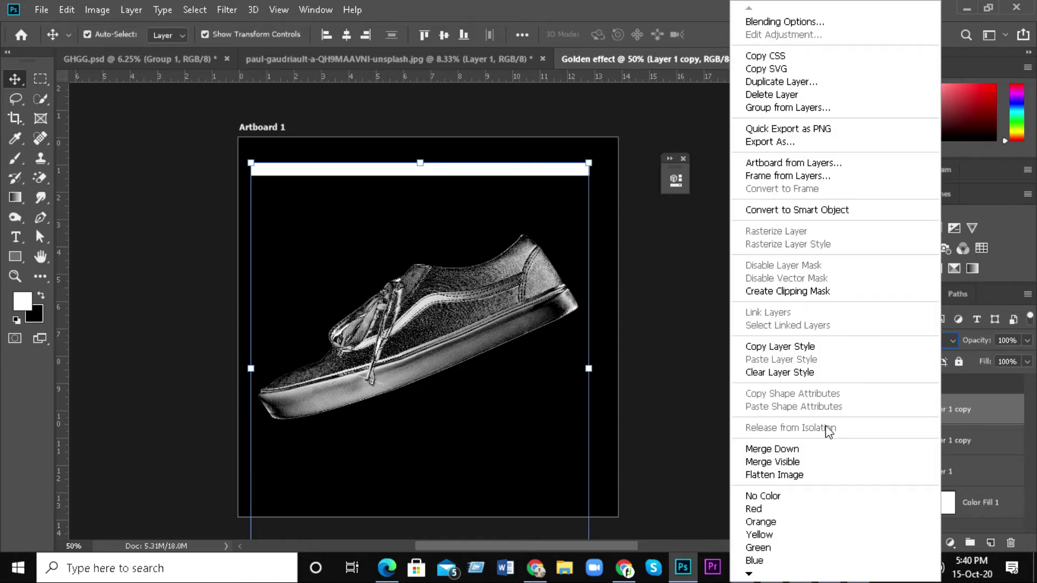
pyautogui.click(821, 449)
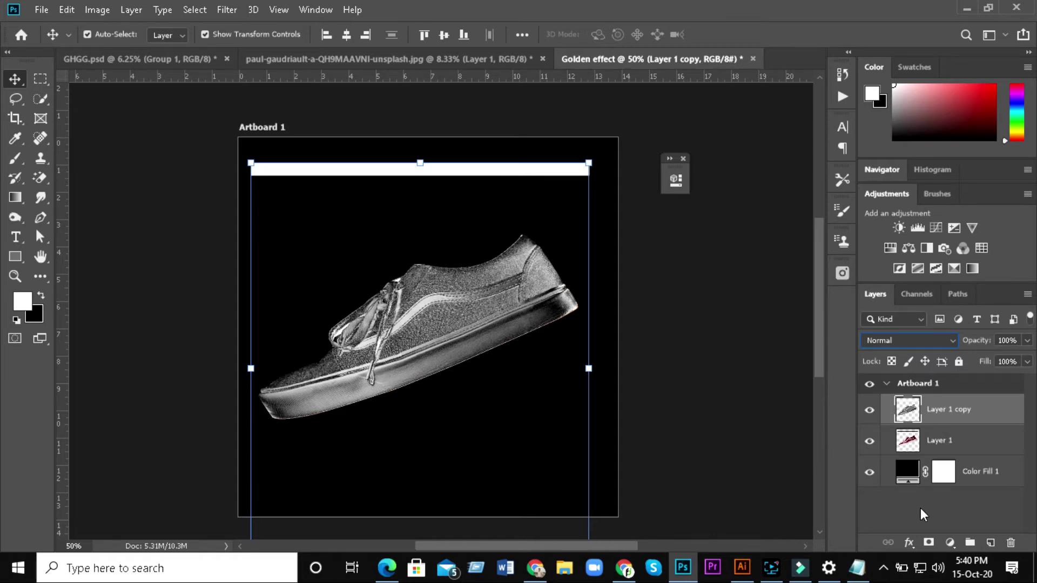
# Add a Color Balance adjustment clipped to the metallic grey shoe layer and set its midtones Yellow–Blue value to -80.
pyautogui.click(949, 543)
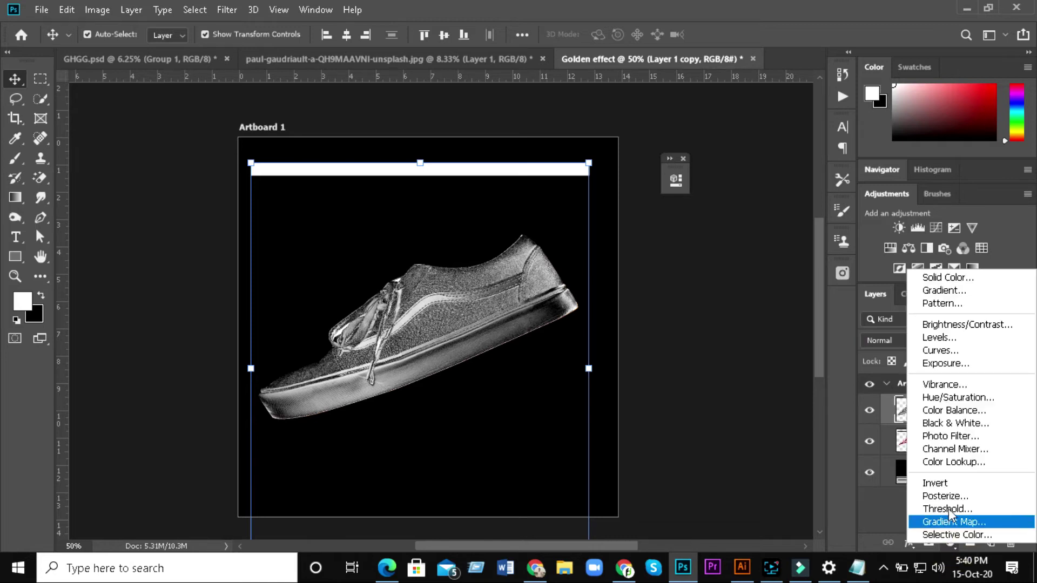
pyautogui.click(940, 412)
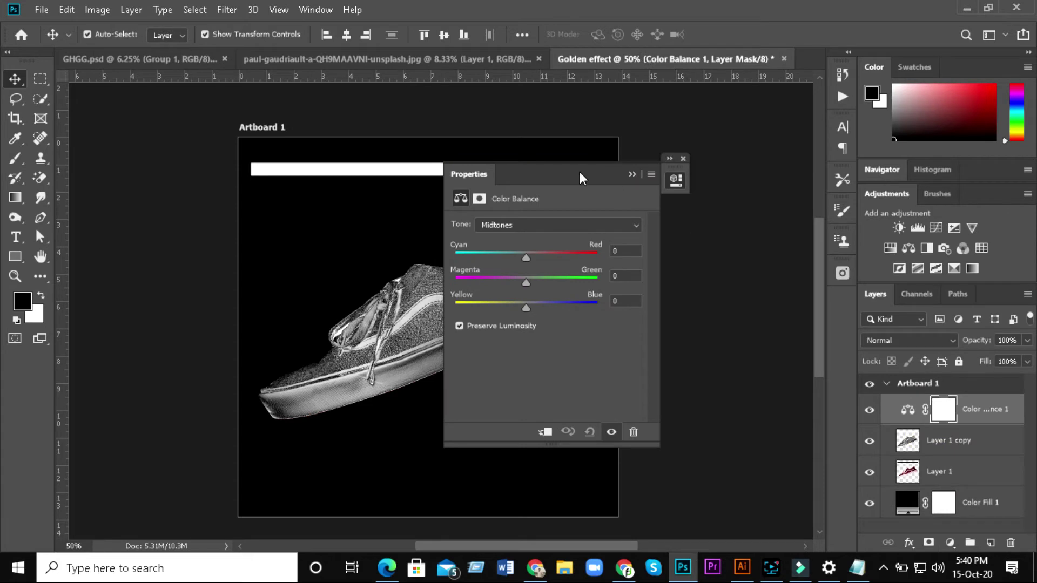
pyautogui.moveTo(579, 172); pyautogui.dragTo(742, 141)
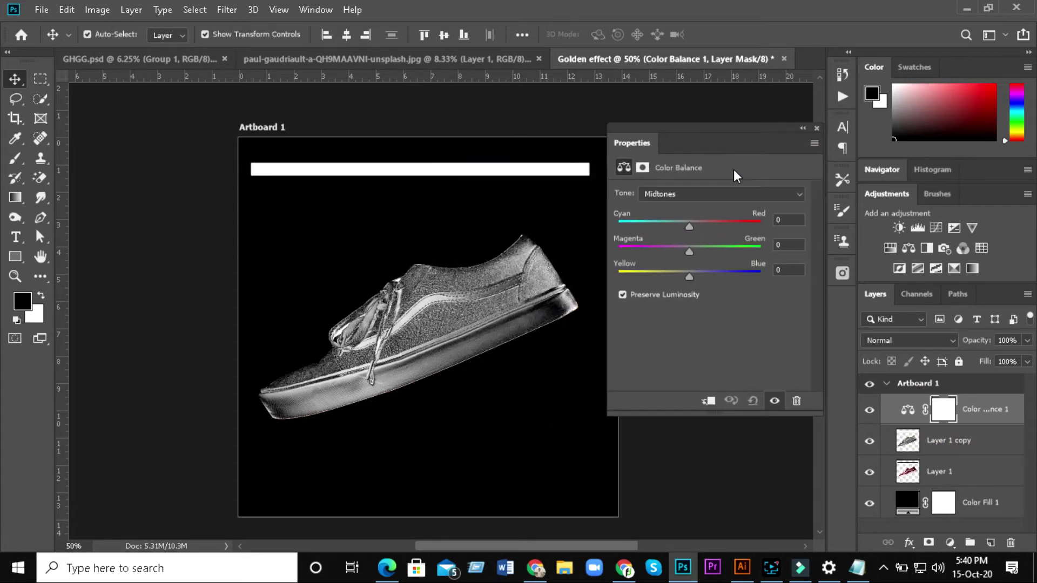
pyautogui.click(708, 400)
pyautogui.moveTo(688, 277); pyautogui.dragTo(633, 277)
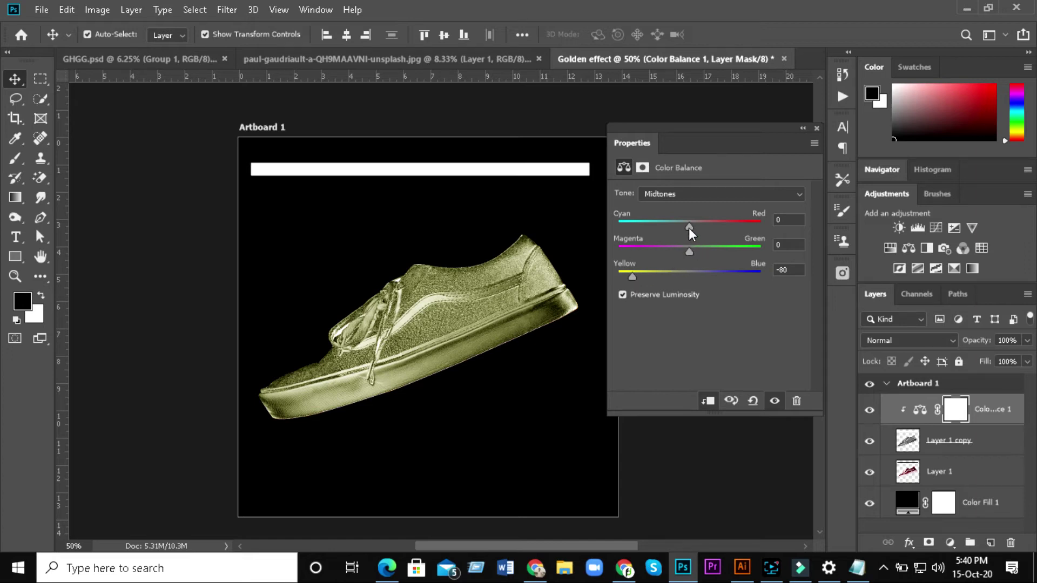
# Set the Color Balance midtones Cyan–Red value to +19, and the highlights Yellow–Blue to -85 and Magenta–Green to +8.
pyautogui.moveTo(690, 227); pyautogui.dragTo(700, 226)
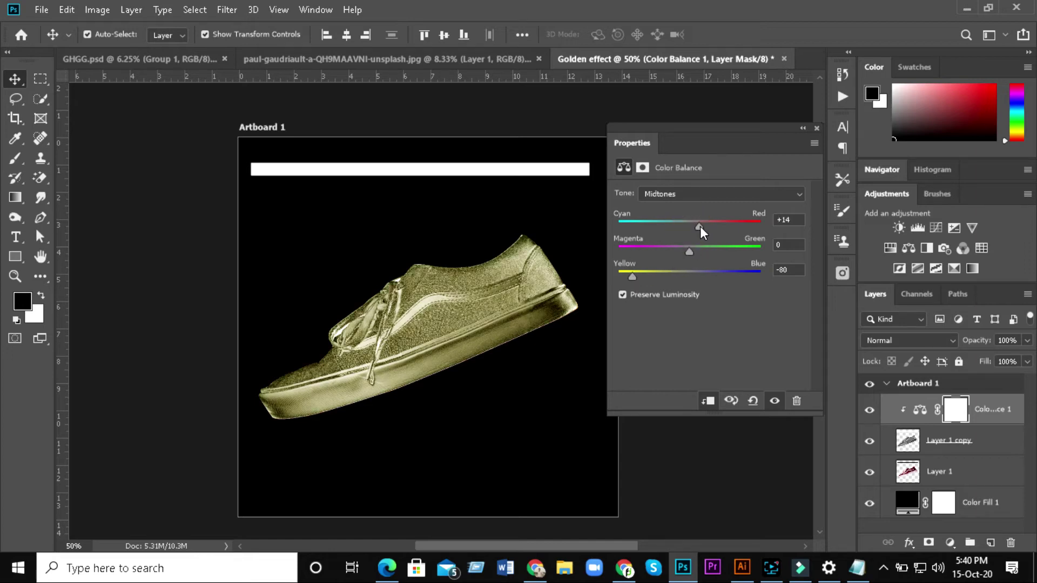
pyautogui.click(697, 194)
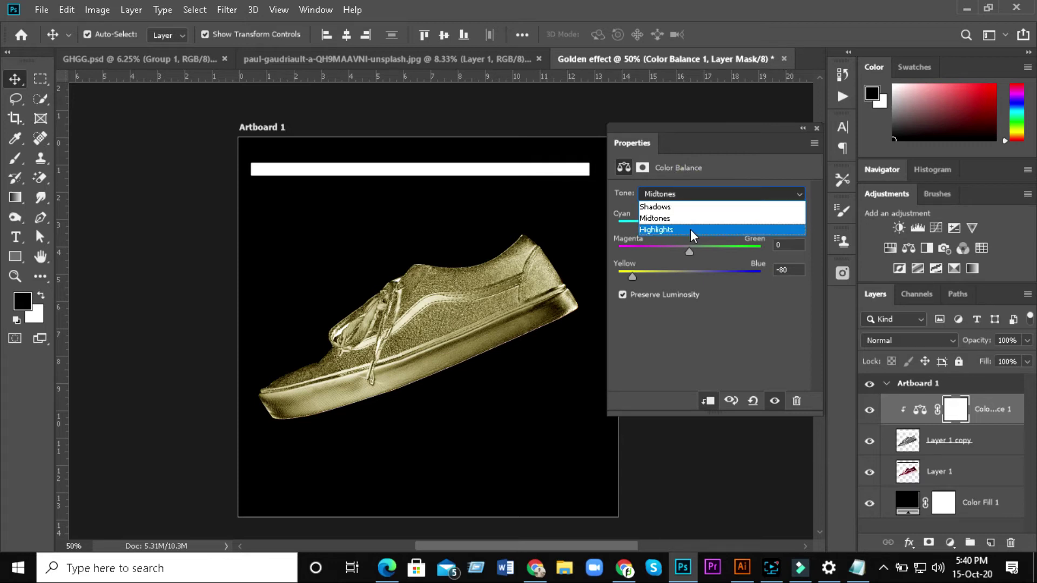
pyautogui.click(690, 229)
pyautogui.moveTo(688, 276); pyautogui.dragTo(629, 279)
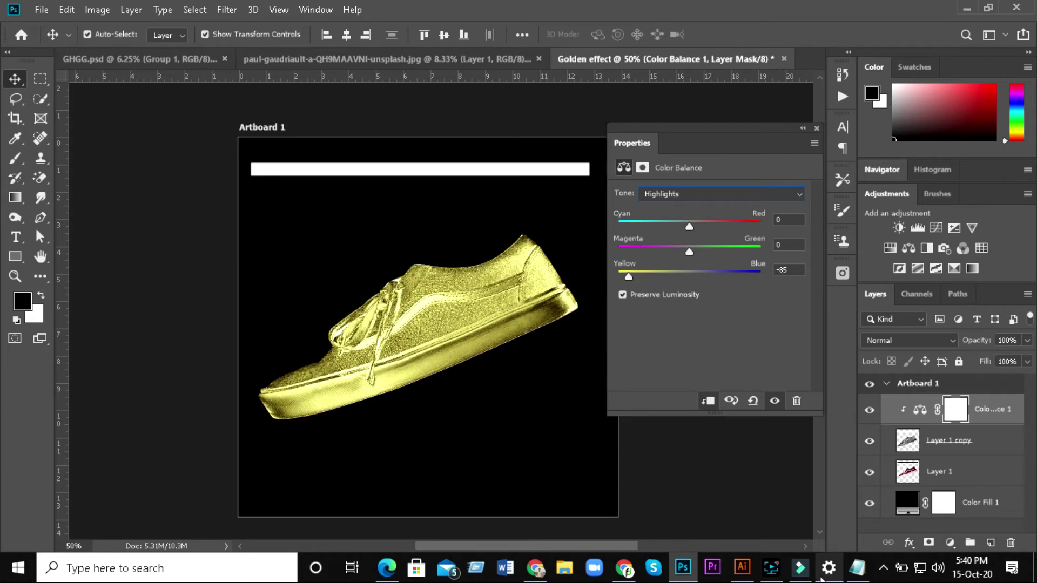
pyautogui.click(696, 404)
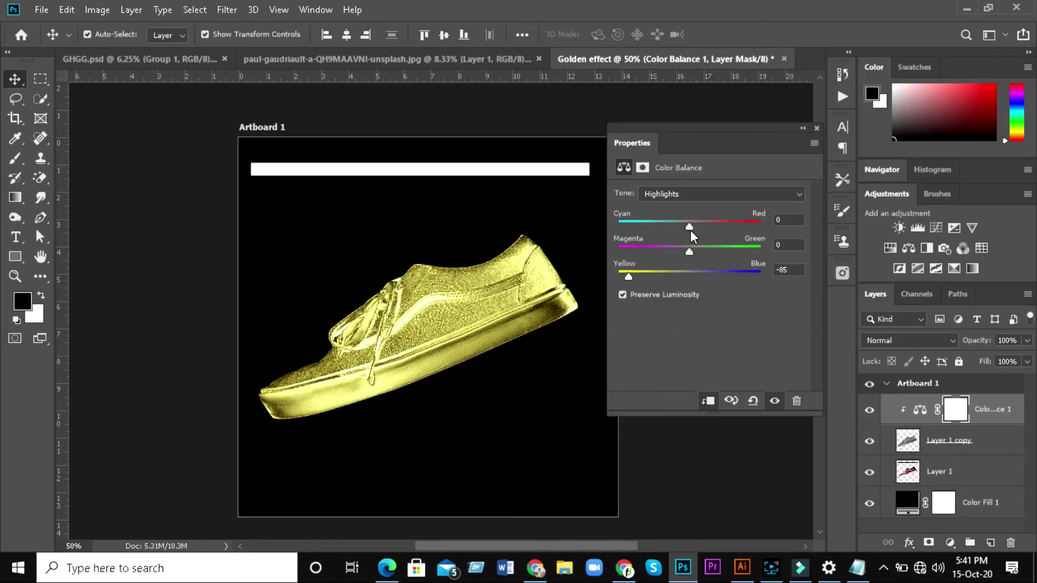
pyautogui.moveTo(690, 227); pyautogui.dragTo(692, 250)
# Set the Color Balance shadows to +2 for Cyan–Red, -17 for Magenta–Green and -72 for Yellow–Blue.
pyautogui.click(685, 190)
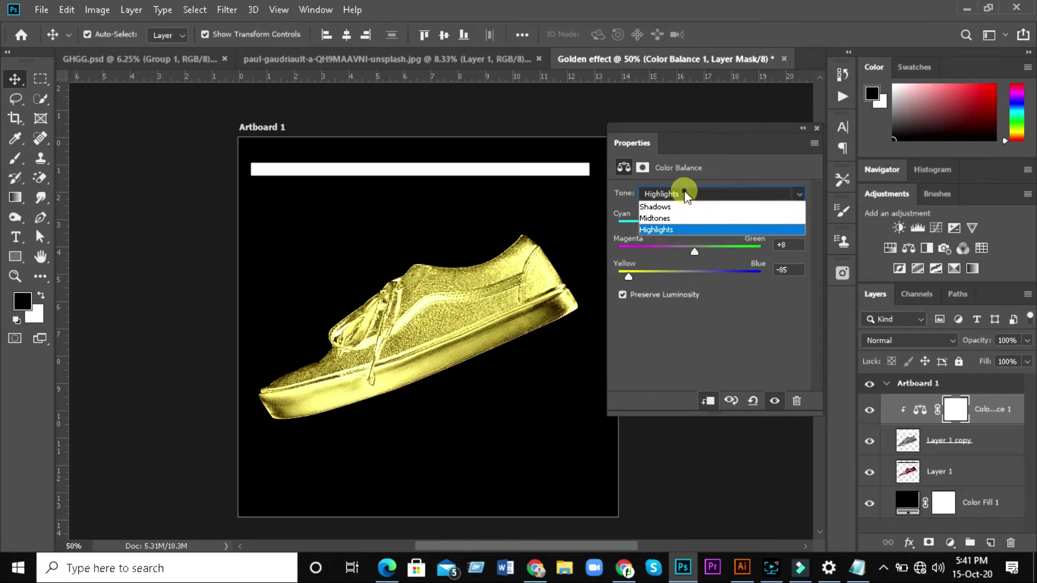
pyautogui.click(680, 204)
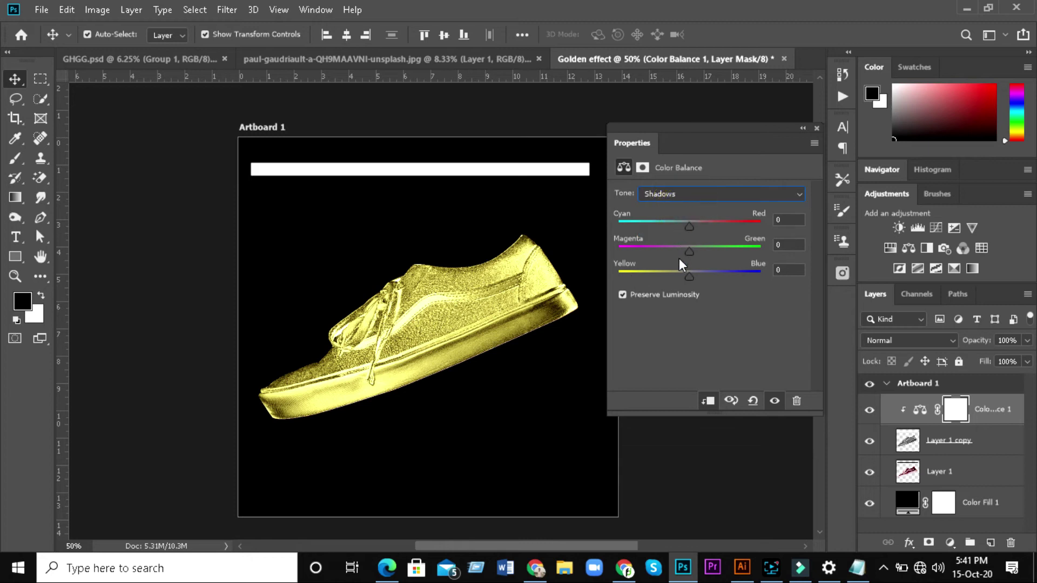
pyautogui.moveTo(688, 273); pyautogui.dragTo(652, 273)
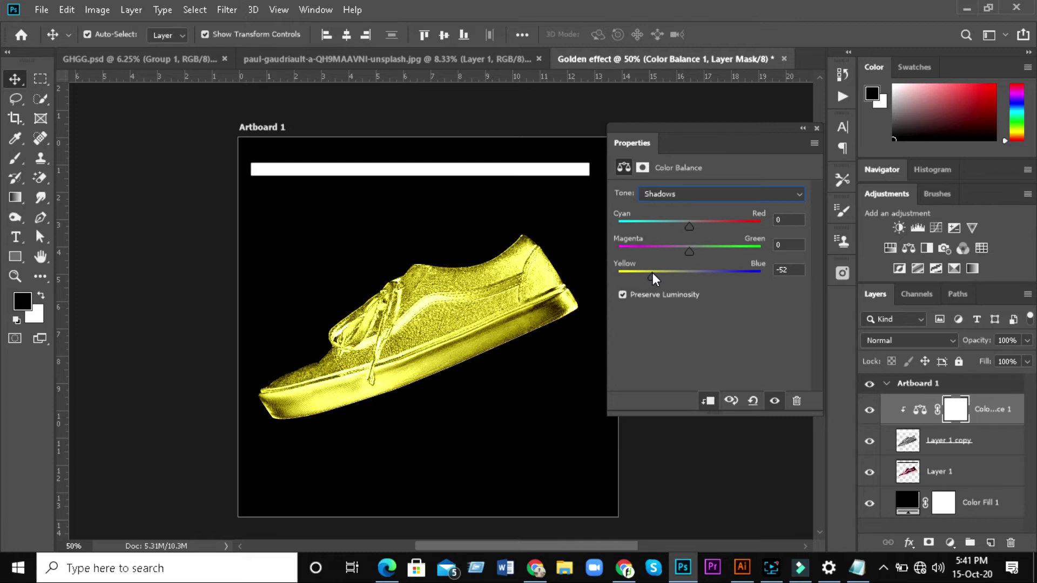
pyautogui.moveTo(652, 273); pyautogui.dragTo(638, 276)
pyautogui.moveTo(690, 250); pyautogui.dragTo(677, 273)
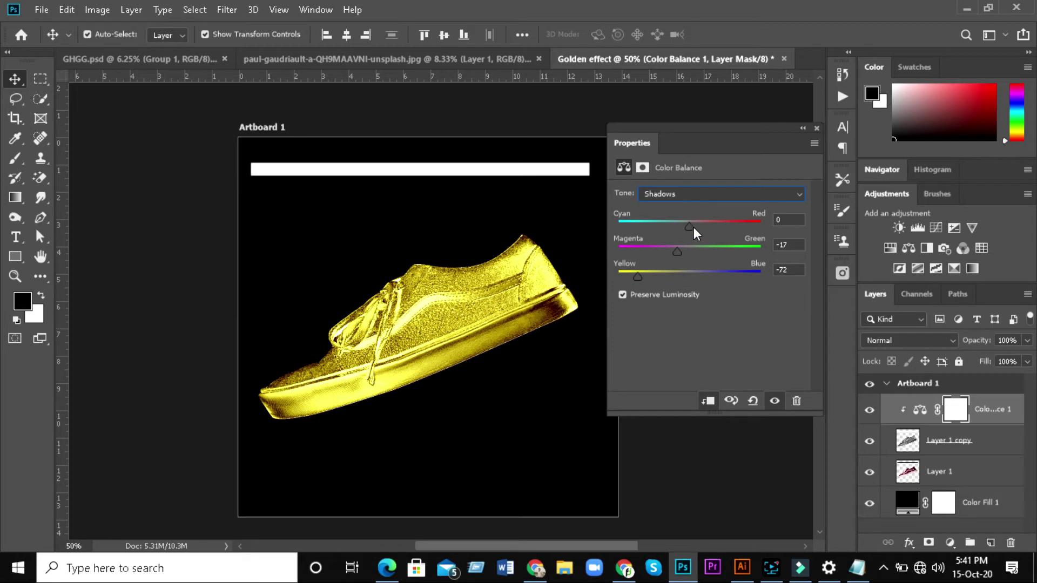
pyautogui.moveTo(688, 225); pyautogui.dragTo(693, 229)
pyautogui.click(803, 129)
# Add a Levels adjustment clipped to the shoe above Color Balance and brighten its midtone input level to about 2.34.
pyautogui.click(950, 543)
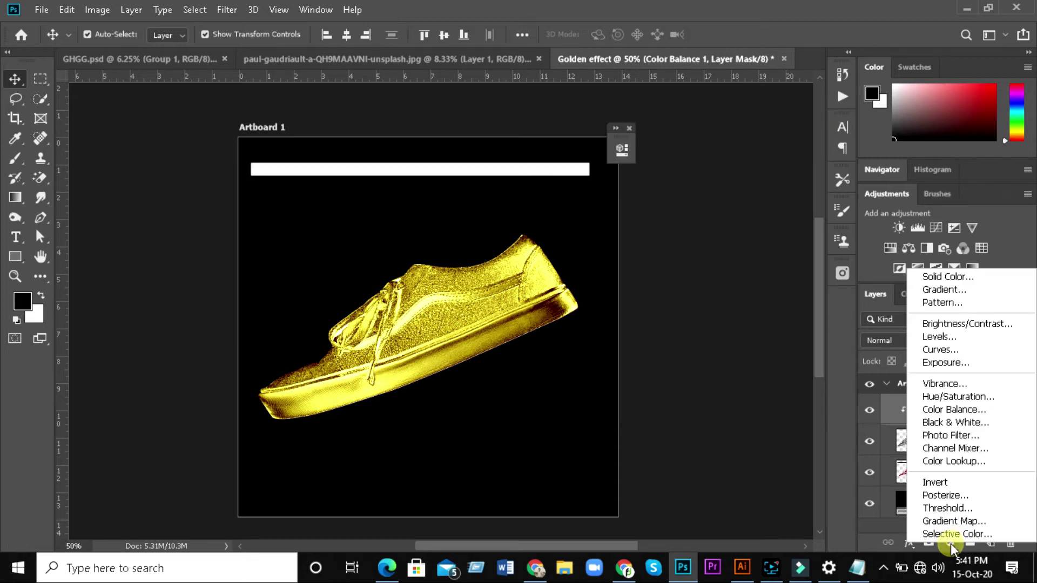
pyautogui.click(939, 338)
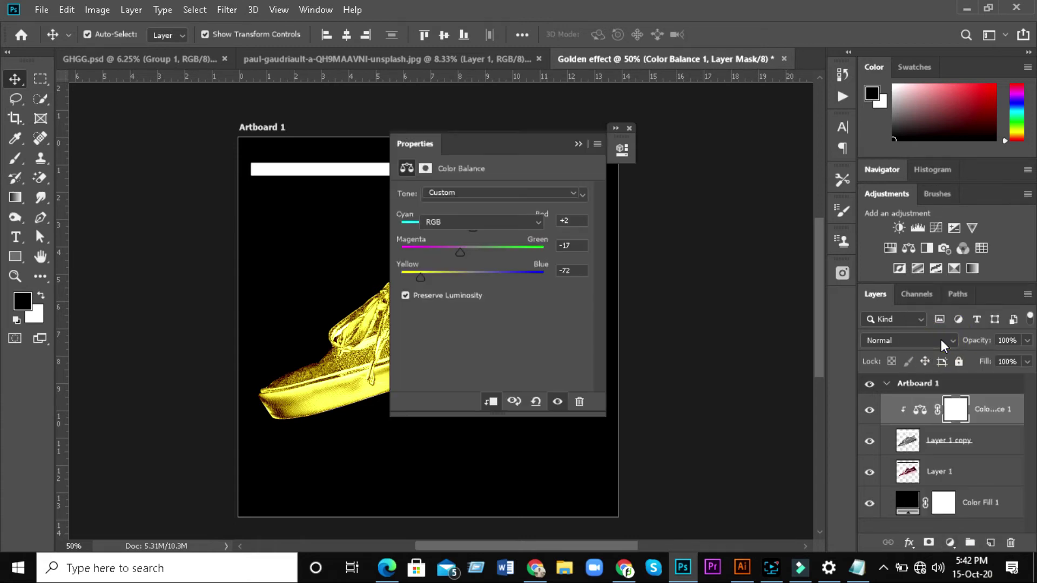
pyautogui.click(493, 402)
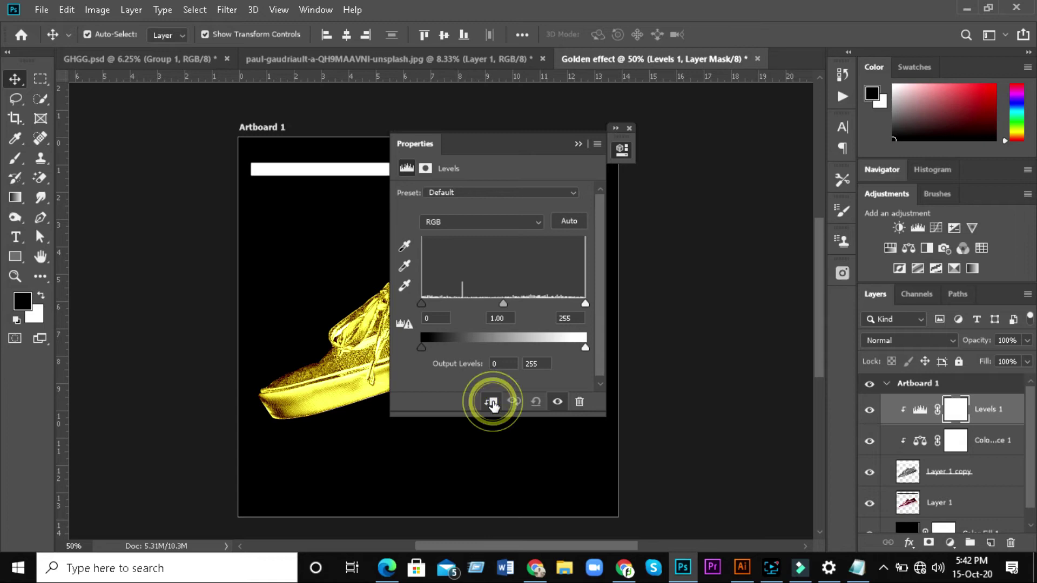
pyautogui.moveTo(511, 143); pyautogui.dragTo(743, 135)
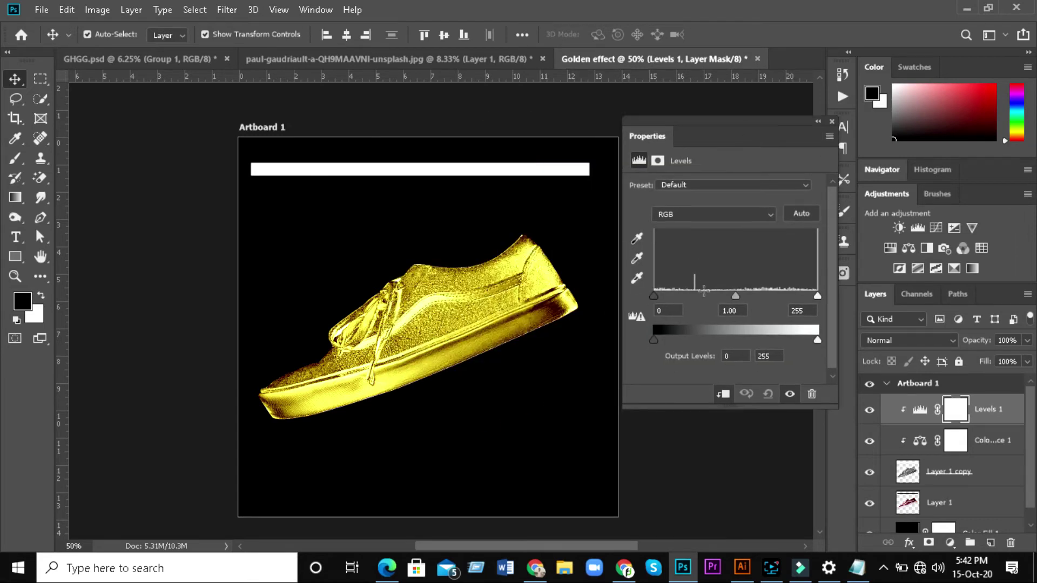
pyautogui.moveTo(736, 295); pyautogui.dragTo(677, 295)
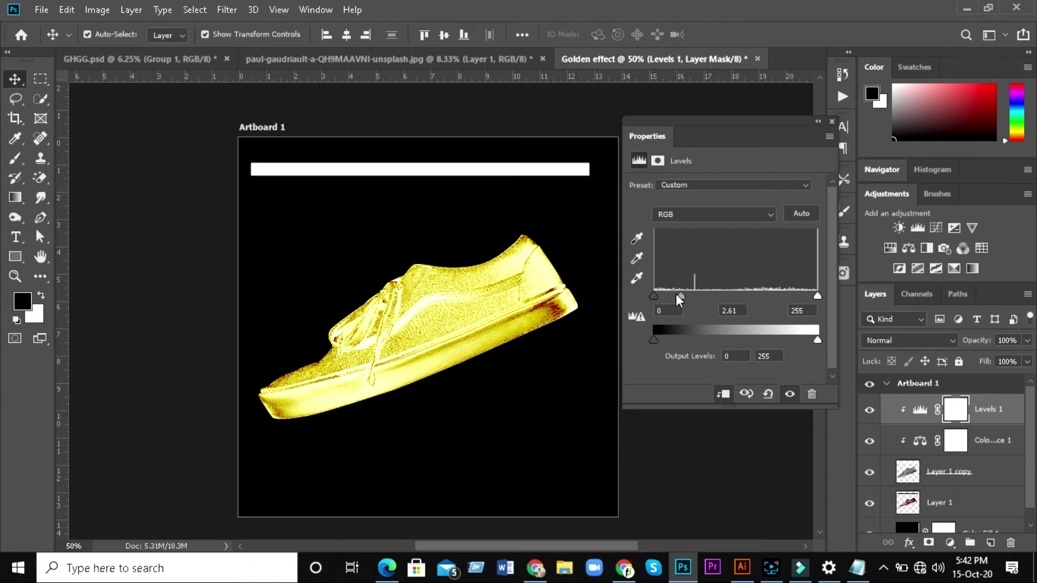
pyautogui.moveTo(656, 298); pyautogui.dragTo(690, 294)
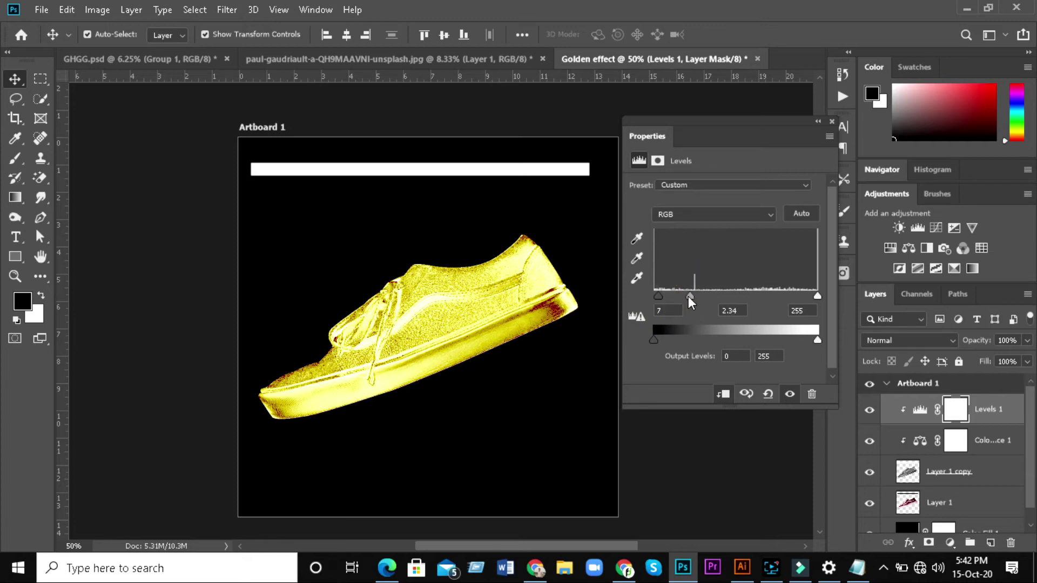
pyautogui.moveTo(658, 295); pyautogui.dragTo(652, 296)
pyautogui.click(817, 122)
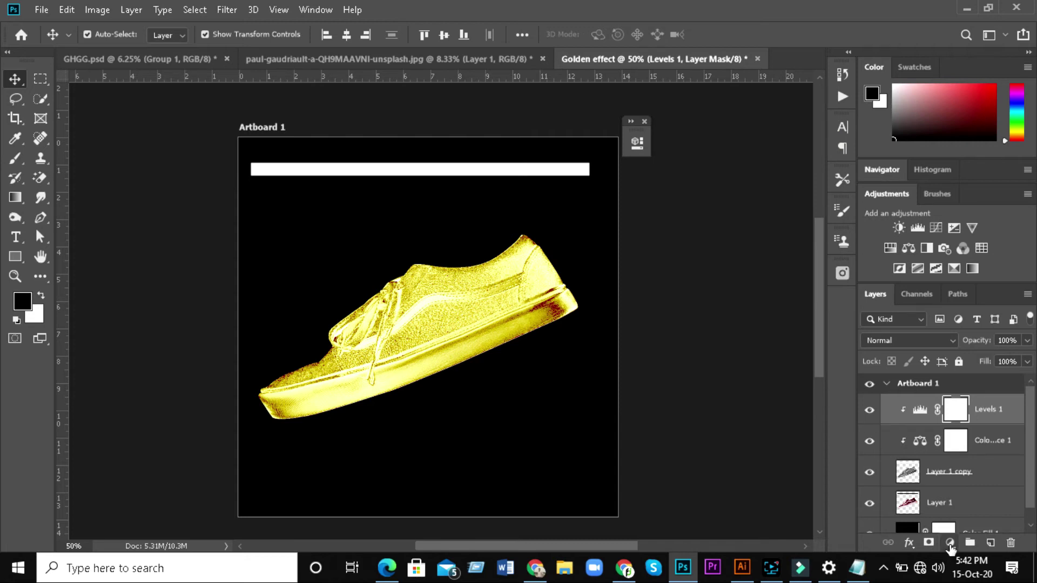
# Add a Vibrance adjustment above Levels, clip it to the shoe and strongly increase its vibrance, leaving saturation at 0.
pyautogui.click(950, 542)
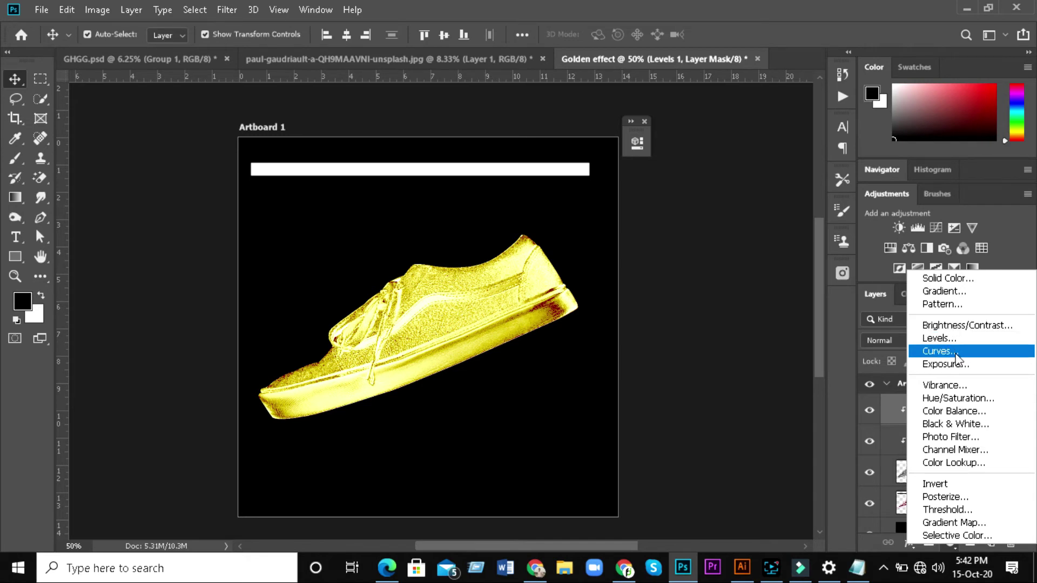
pyautogui.click(954, 384)
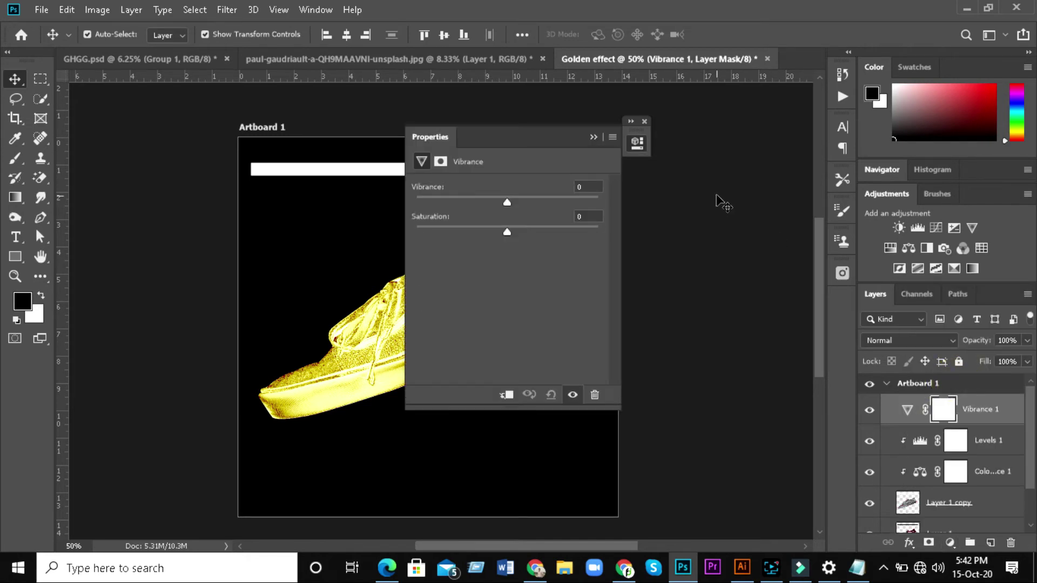
pyautogui.moveTo(533, 135); pyautogui.dragTo(728, 132)
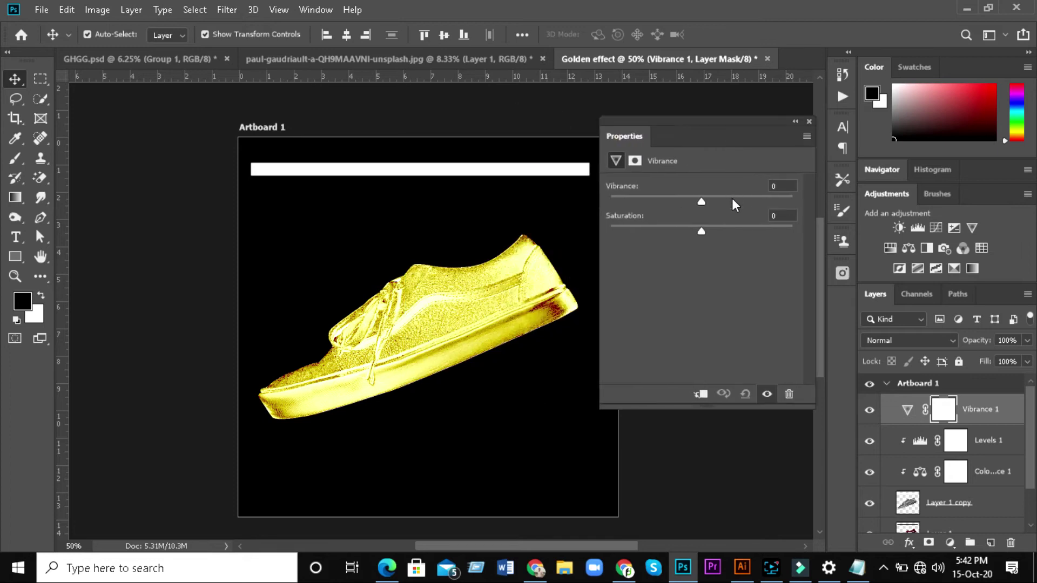
pyautogui.moveTo(702, 202); pyautogui.dragTo(781, 211)
pyautogui.click(701, 394)
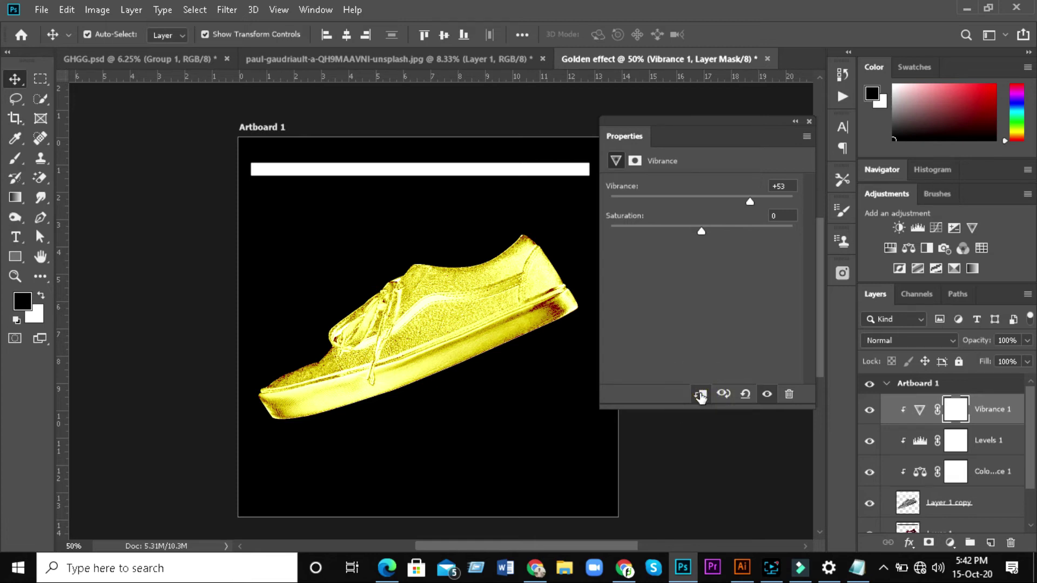
pyautogui.moveTo(752, 200); pyautogui.dragTo(768, 202)
pyautogui.click(795, 122)
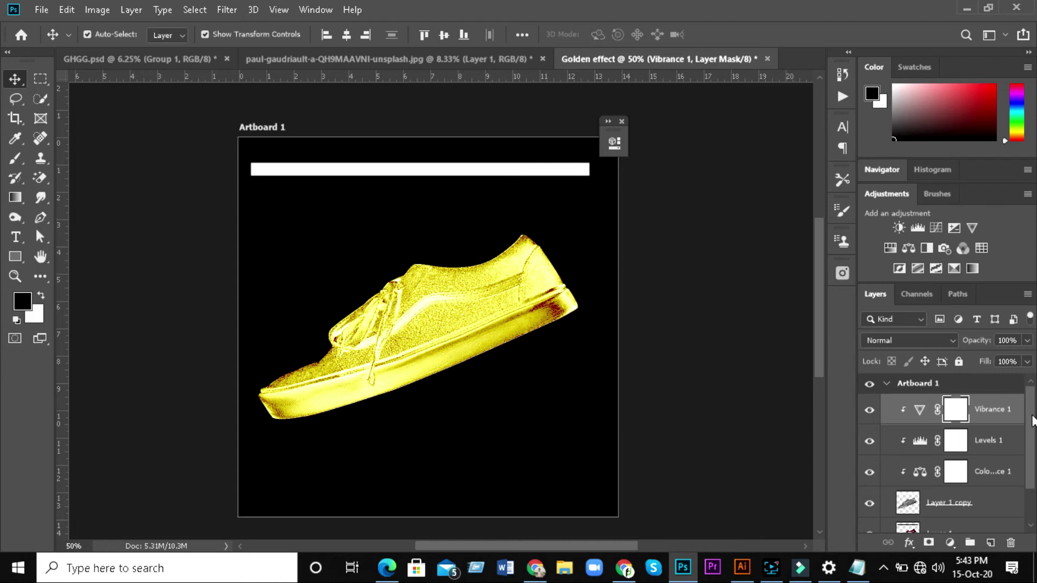
# Add a clipped Gradient Map directly above the grey shoe layer, using the dark brown to gold to pale yellow preset.
pyautogui.moveTo(1033, 420); pyautogui.dragTo(1033, 468)
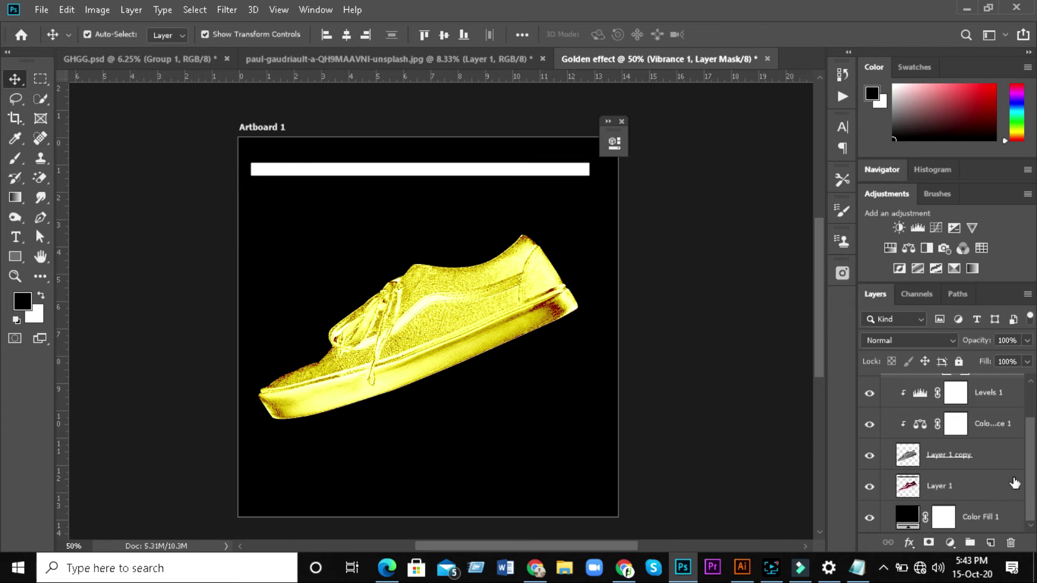
pyautogui.moveTo(1028, 478); pyautogui.dragTo(1030, 440)
pyautogui.click(986, 465)
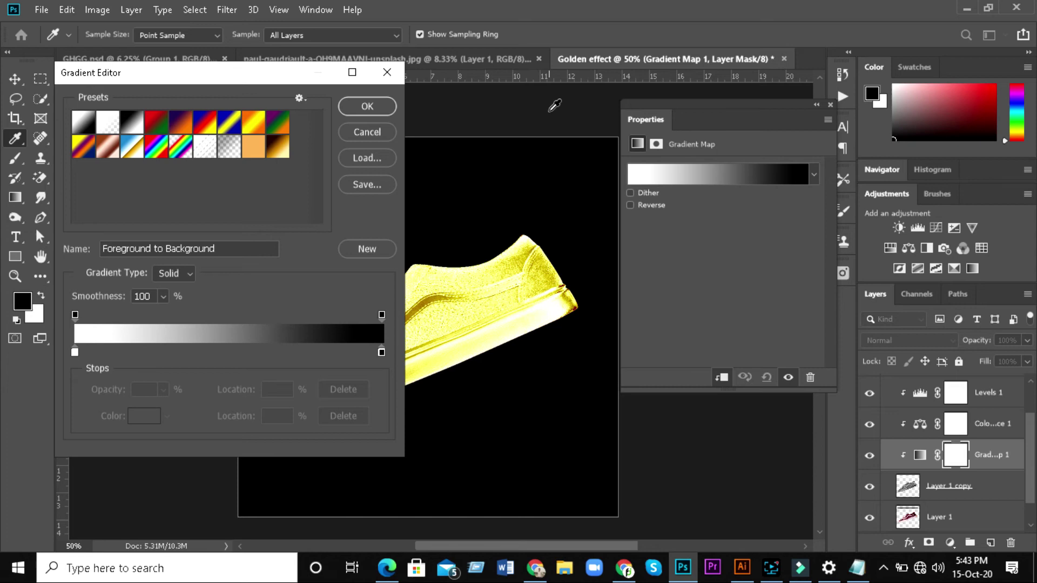
pyautogui.click(256, 153)
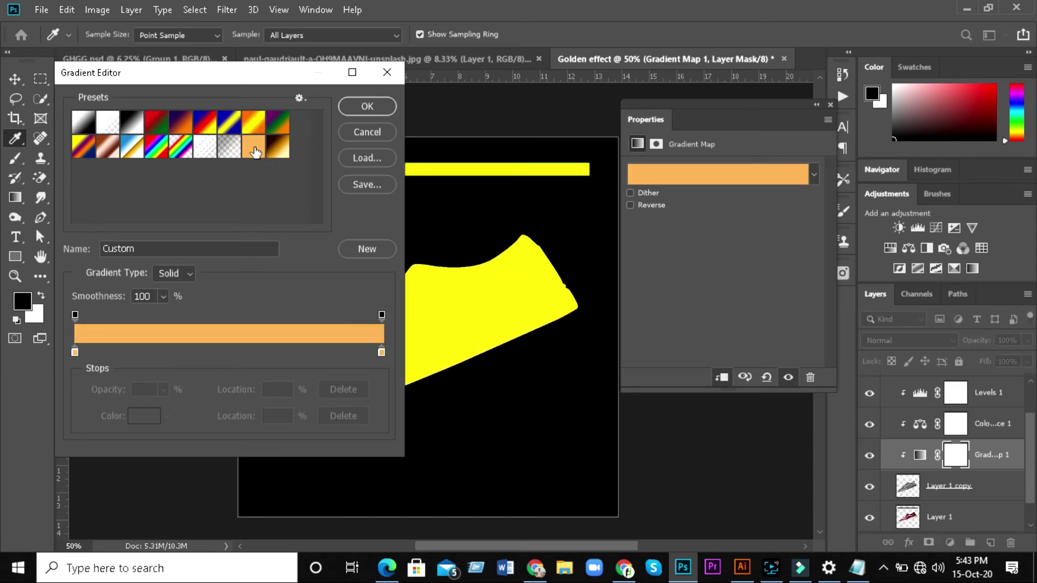
pyautogui.click(276, 153)
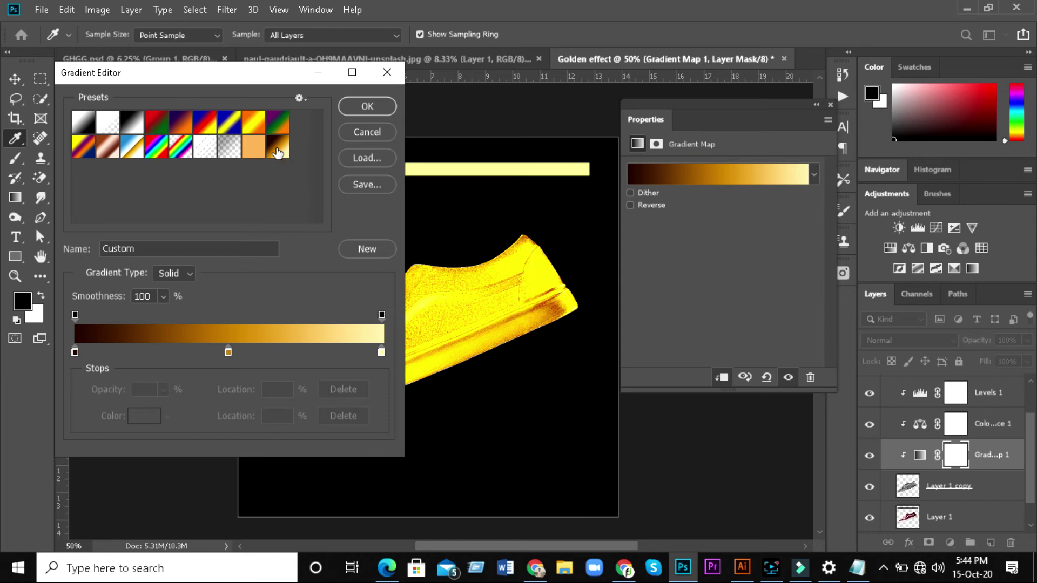
pyautogui.click(263, 152)
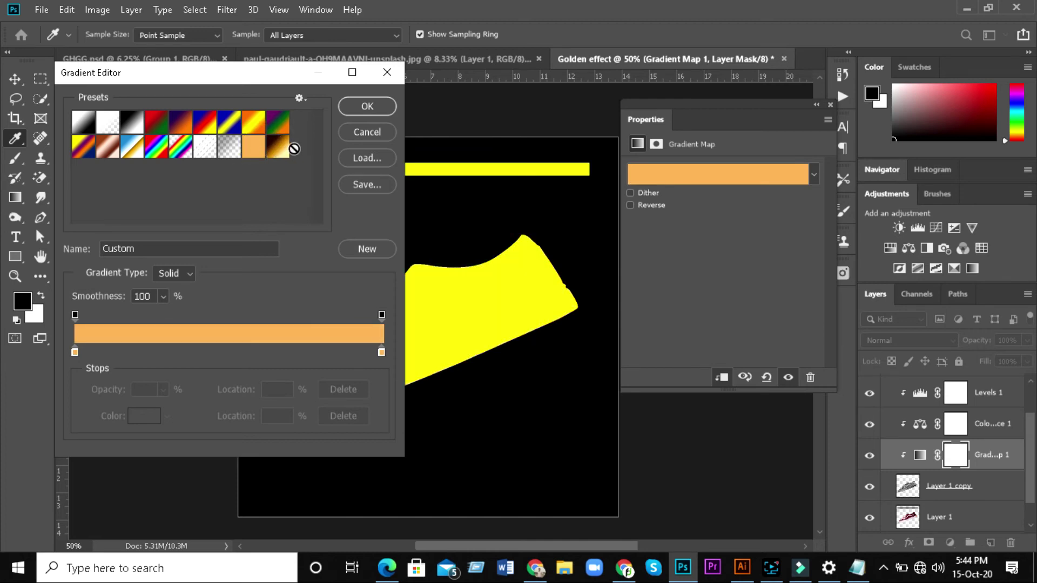
pyautogui.click(282, 152)
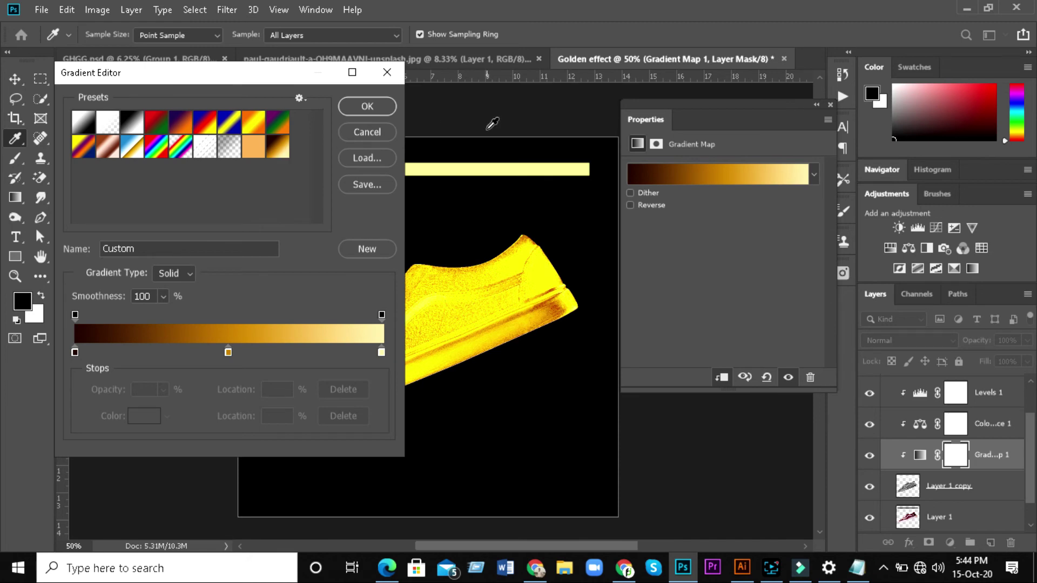
pyautogui.click(368, 106)
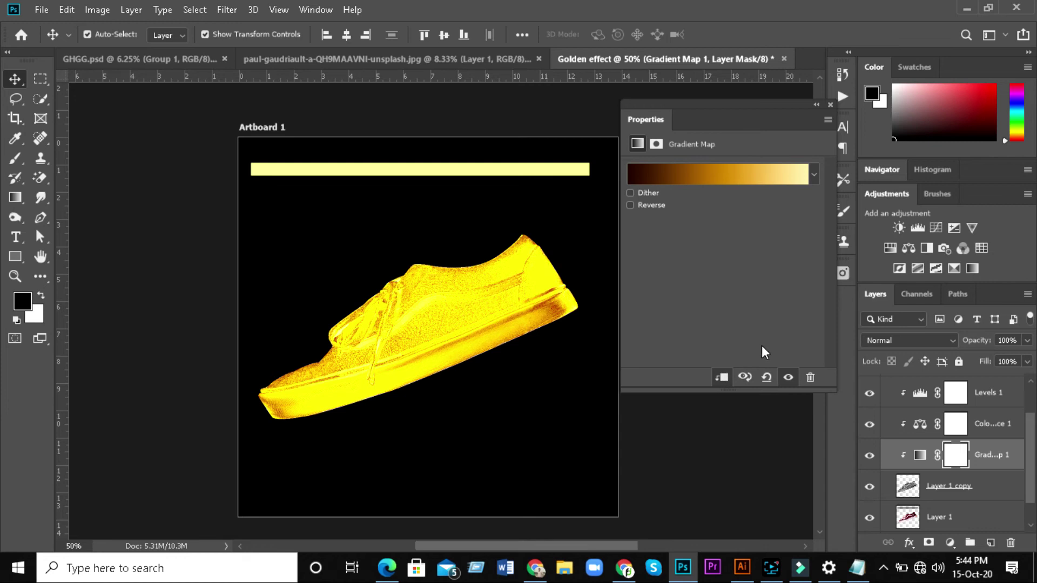
pyautogui.click(818, 104)
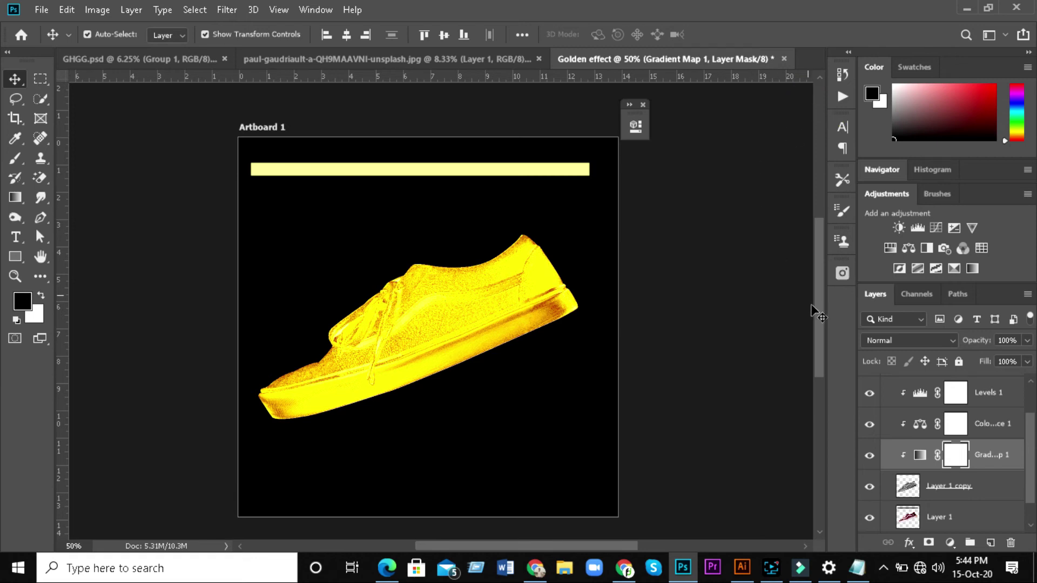
# Change the Color Balance layer's midtones to +3 for Cyan–Red, +20 for Magenta–Green and -7 for Yellow–Blue.
pyautogui.click(919, 454)
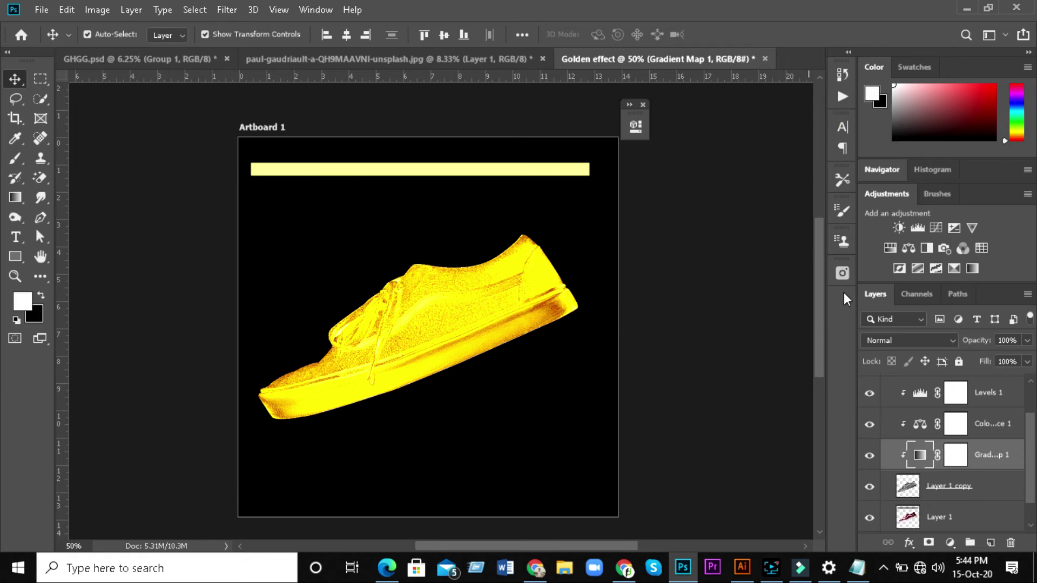
pyautogui.click(1031, 459)
pyautogui.moveTo(1032, 462); pyautogui.dragTo(1032, 444)
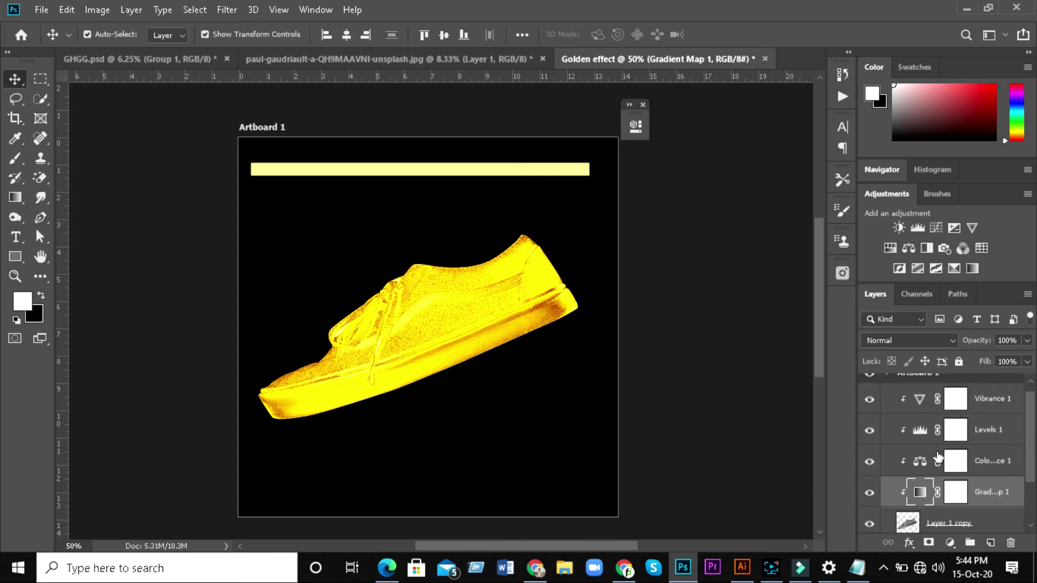
pyautogui.click(920, 460)
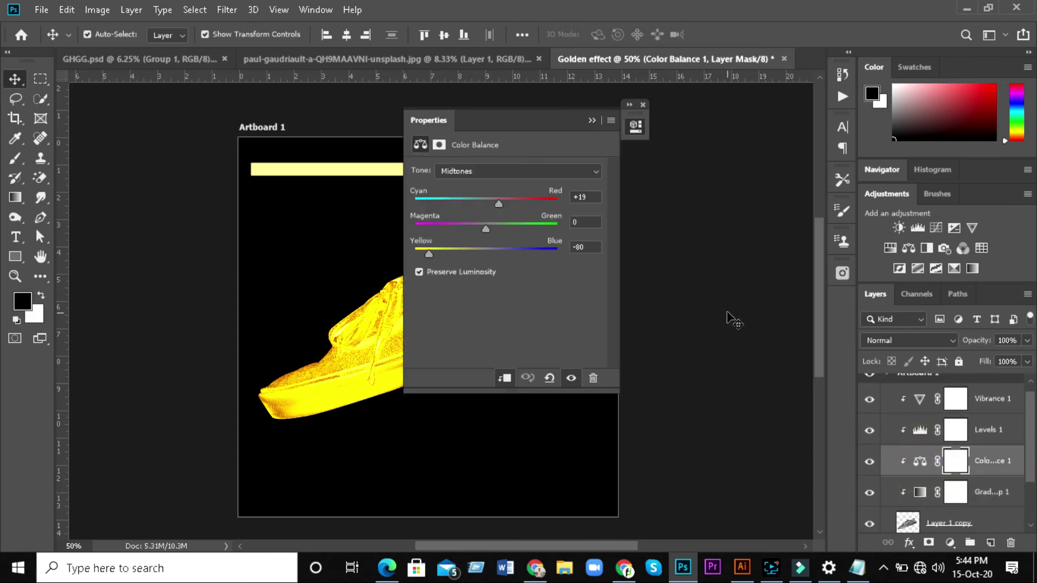
pyautogui.moveTo(537, 120); pyautogui.dragTo(689, 131)
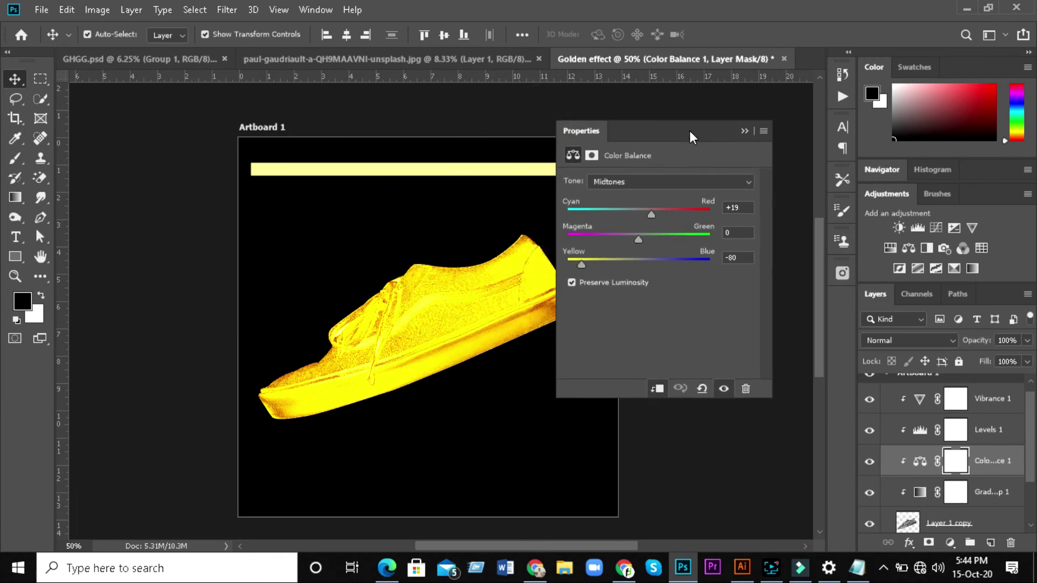
pyautogui.moveTo(582, 264); pyautogui.dragTo(640, 214)
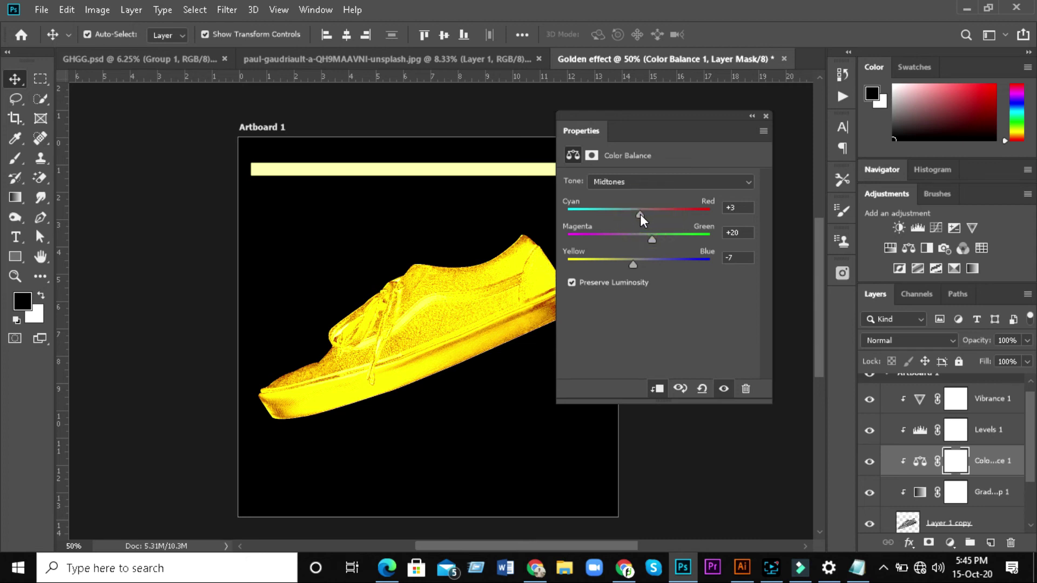
pyautogui.moveTo(669, 117); pyautogui.dragTo(709, 120)
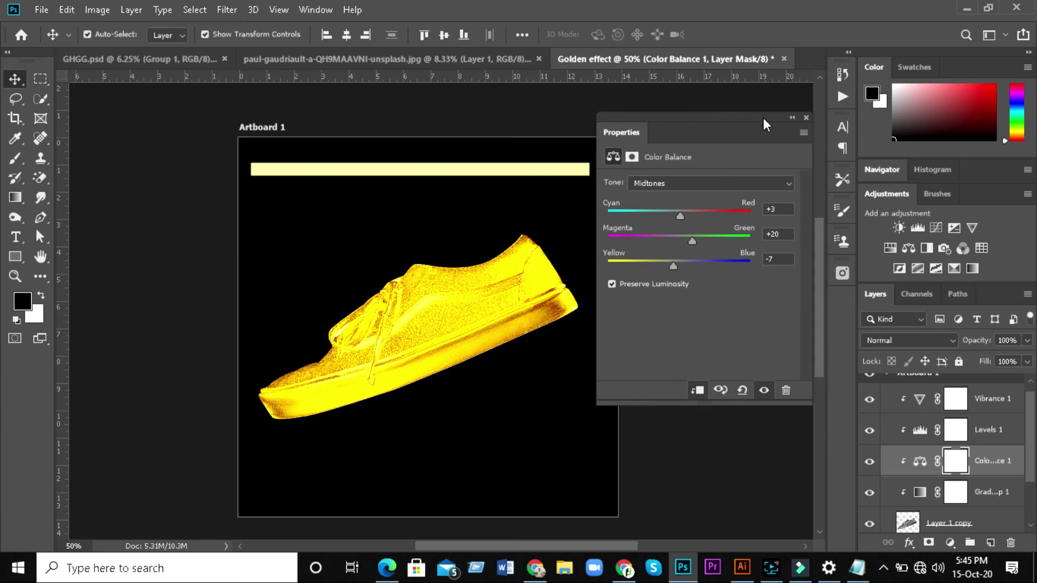
pyautogui.click(791, 119)
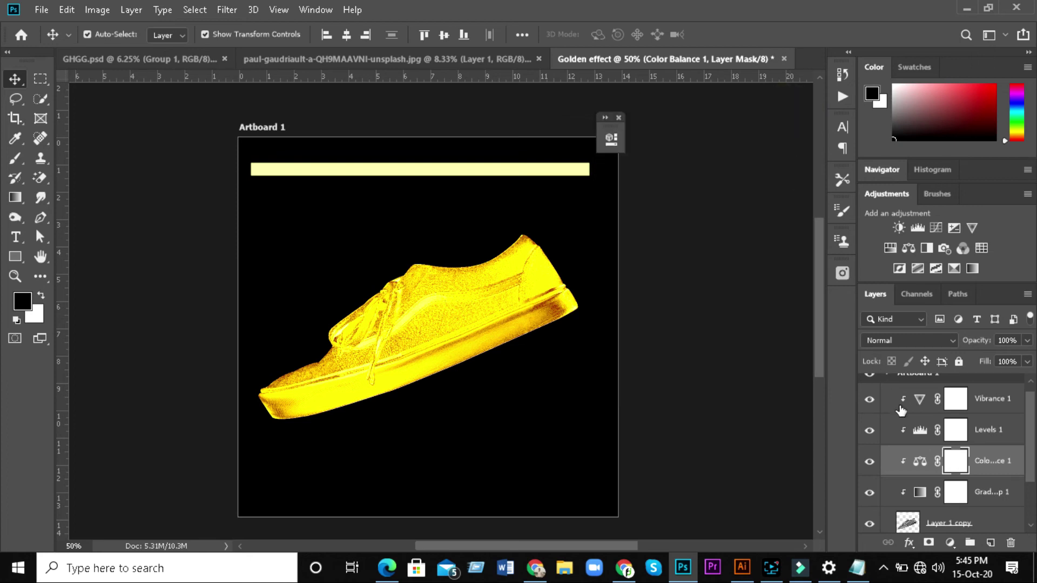
# Reopen the Levels adjustment above Color Balance and set its midtone input level to 1.49.
pyautogui.doubleClick(920, 431)
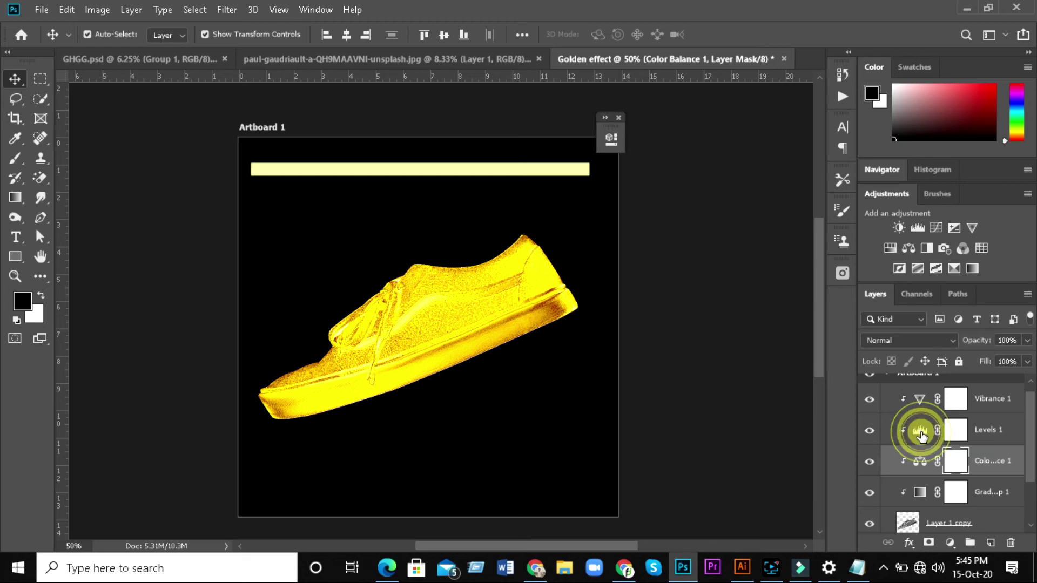
pyautogui.moveTo(523, 128); pyautogui.dragTo(742, 127)
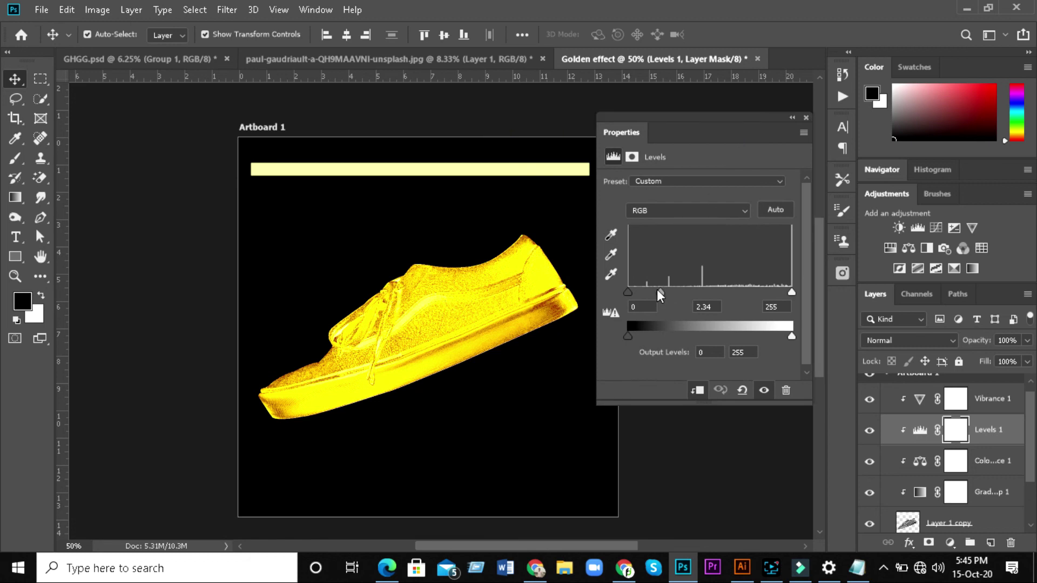
pyautogui.moveTo(659, 290); pyautogui.dragTo(683, 293)
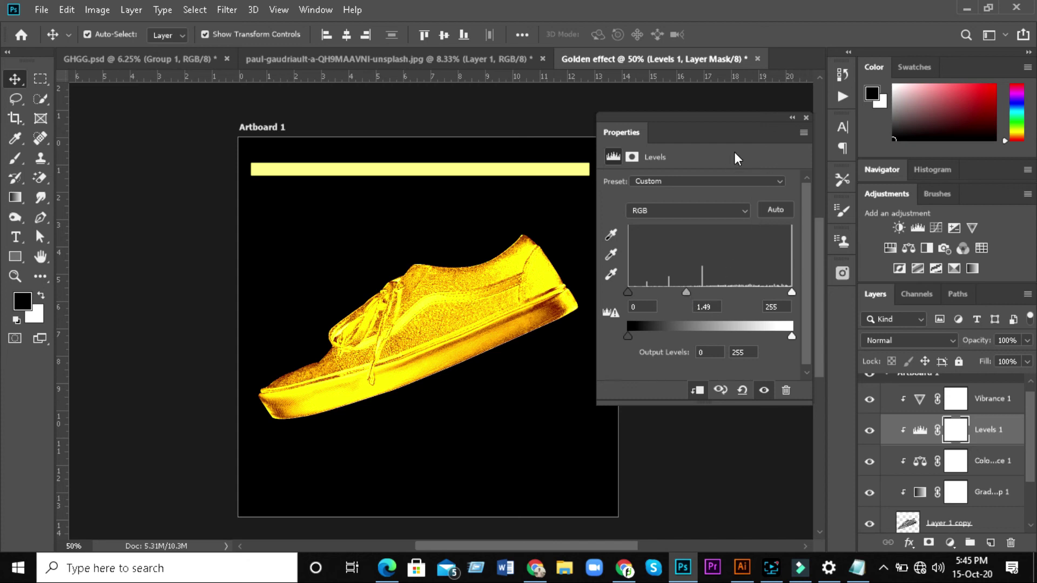
pyautogui.click(792, 117)
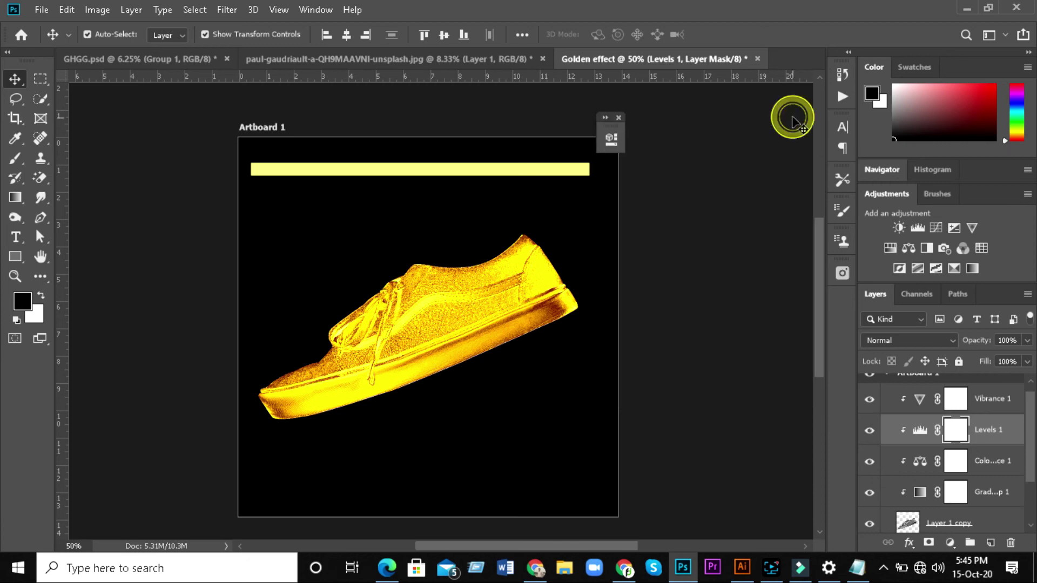
# Reopen the Vibrance adjustment clipped to the shoe and set its vibrance to +73.
pyautogui.doubleClick(917, 398)
pyautogui.moveTo(520, 125); pyautogui.dragTo(751, 135)
pyautogui.moveTo(775, 208); pyautogui.dragTo(737, 206)
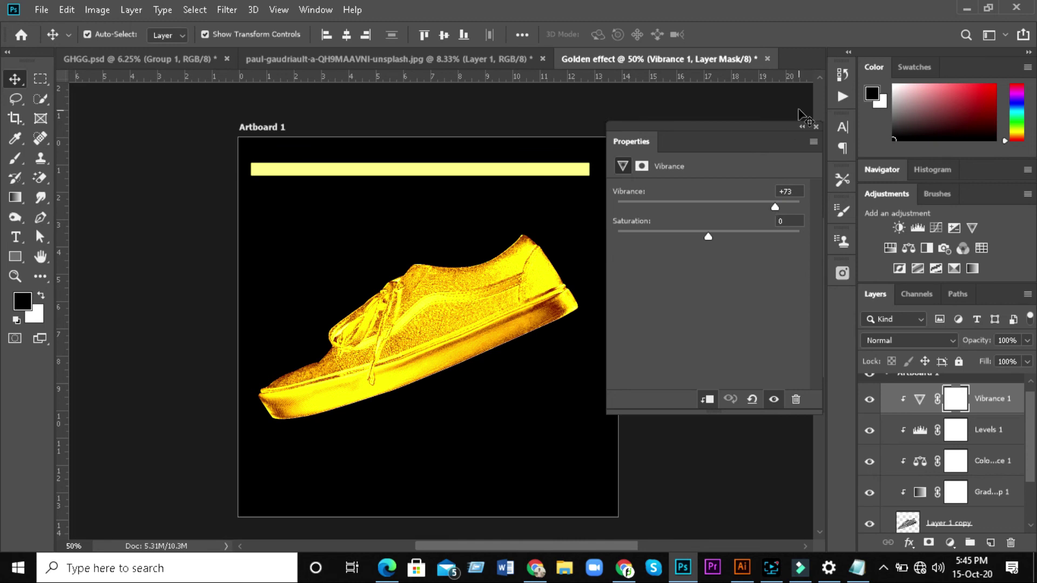
pyautogui.click(803, 126)
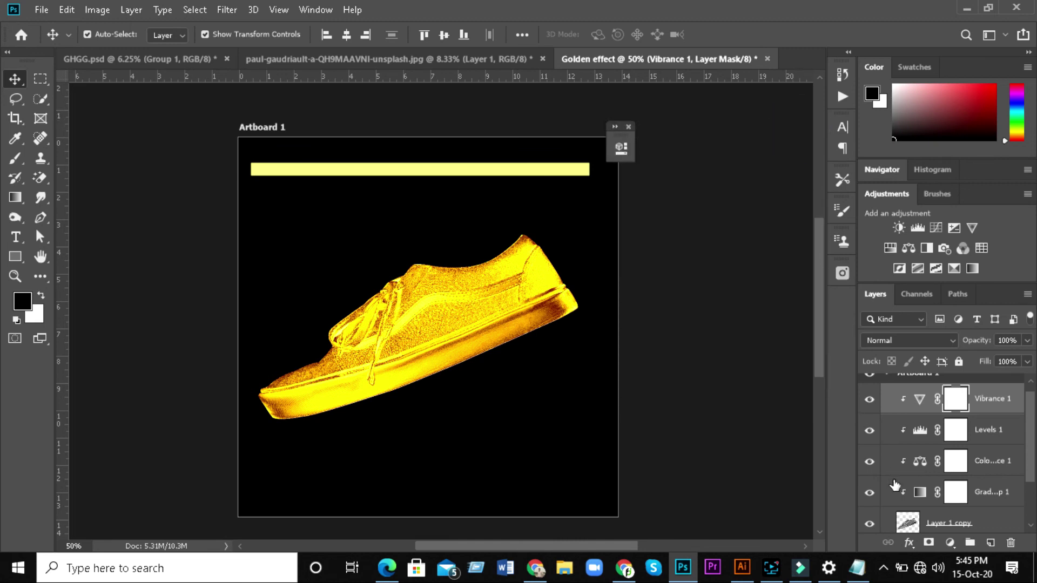
# Change the solid color fill layer behind the shoe to white, using the web-safe match for the near-white shade fffafa.
pyautogui.moveTo(1031, 453); pyautogui.dragTo(1027, 513)
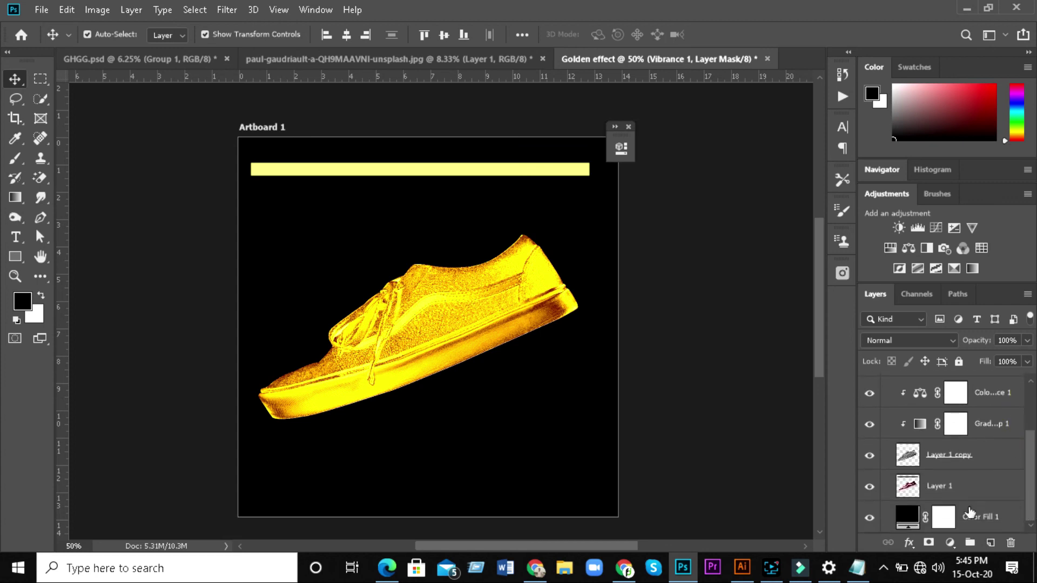
pyautogui.click(908, 517)
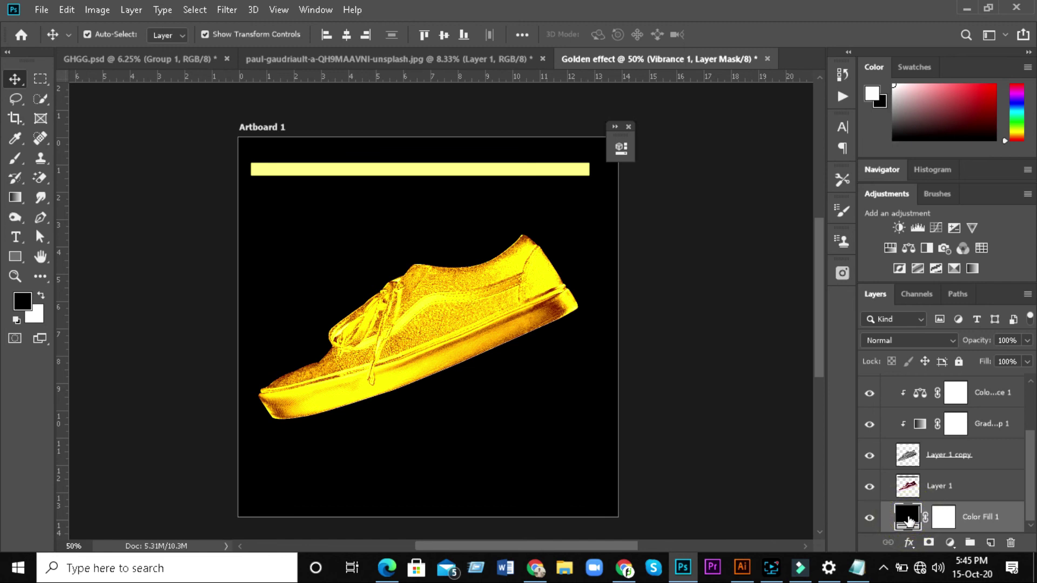
pyautogui.doubleClick(909, 517)
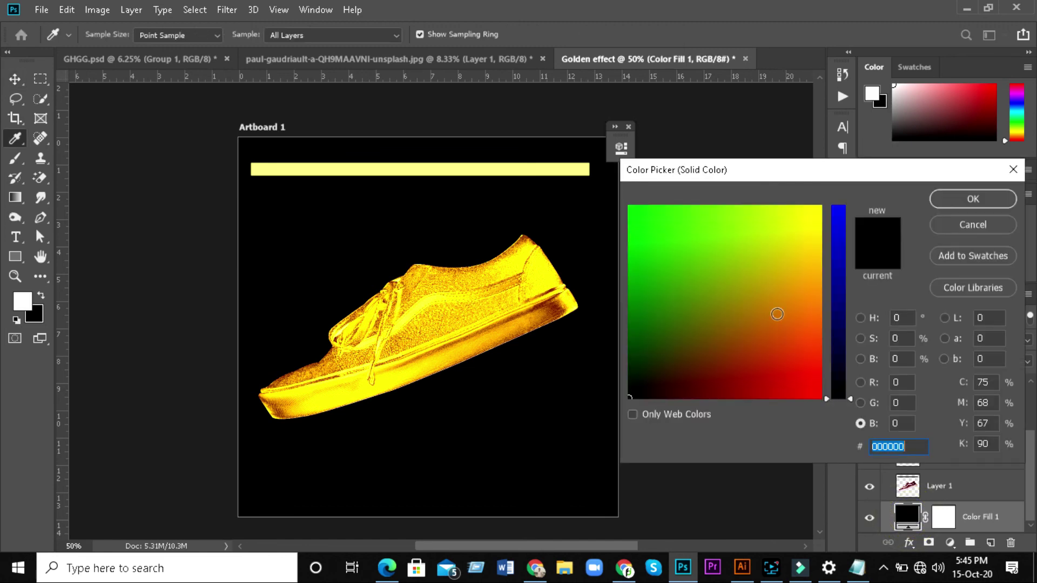
pyautogui.moveTo(736, 258); pyautogui.dragTo(821, 209)
pyautogui.click(840, 211)
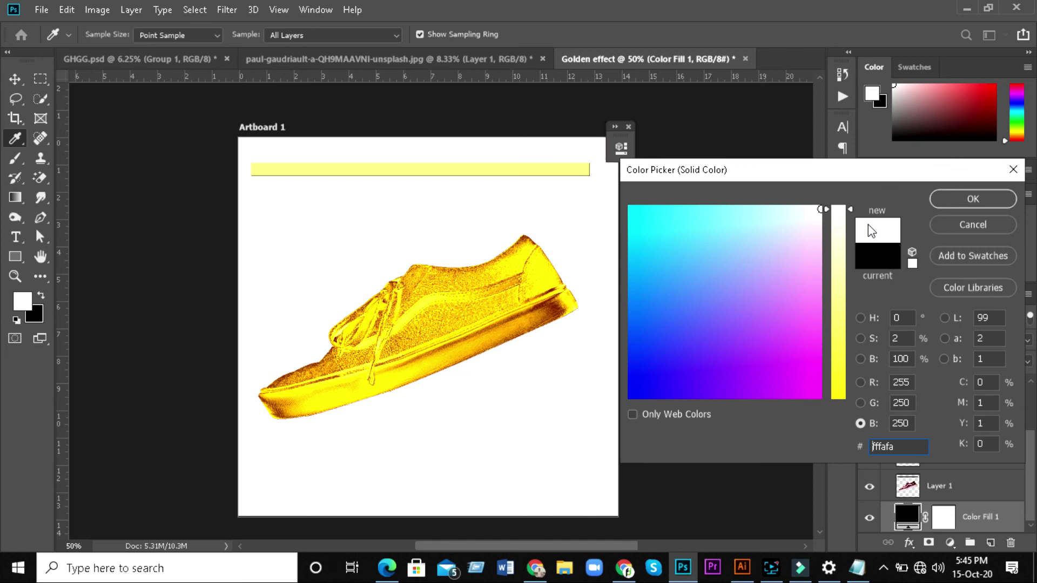
pyautogui.click(914, 265)
pyautogui.click(972, 201)
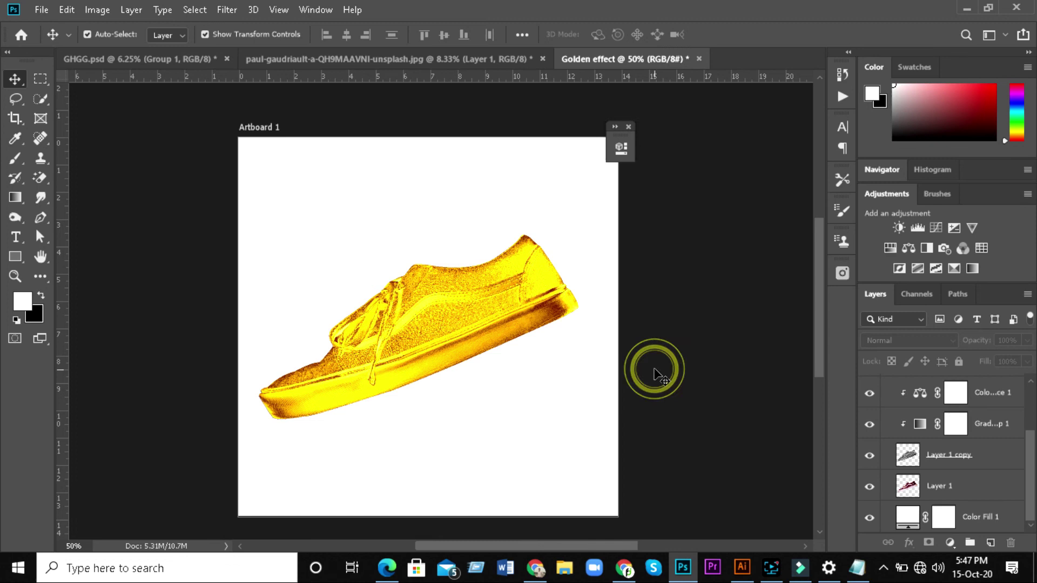
pyautogui.click(629, 128)
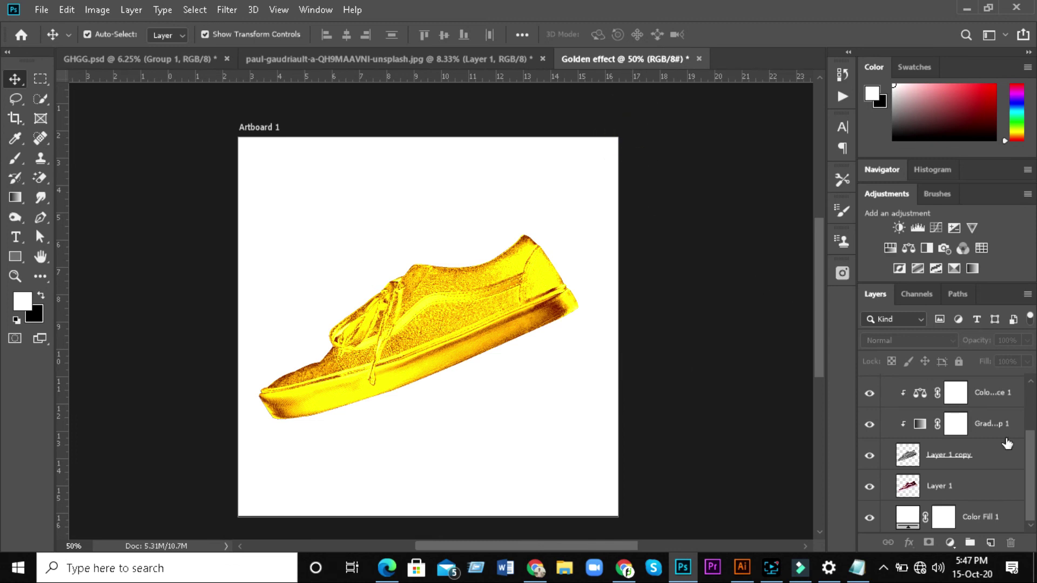
# Group the Vibrance, Levels, Color Balance and Gradient Map adjustments with Layer 1 copy, leaving Layer 1 outside the group.
pyautogui.moveTo(1031, 461)
pyautogui.mouseDown()
pyautogui.moveTo(1028, 394)
pyautogui.moveTo(1030, 471)
pyautogui.mouseUp()
pyautogui.click(1030, 463)
pyautogui.moveTo(1030, 463); pyautogui.dragTo(1027, 407)
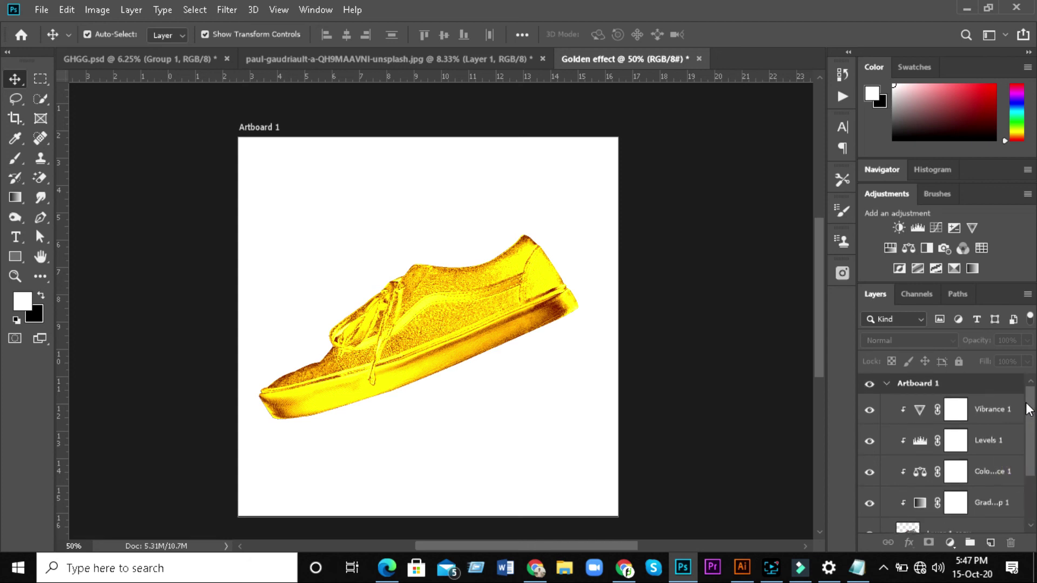
pyautogui.click(993, 406)
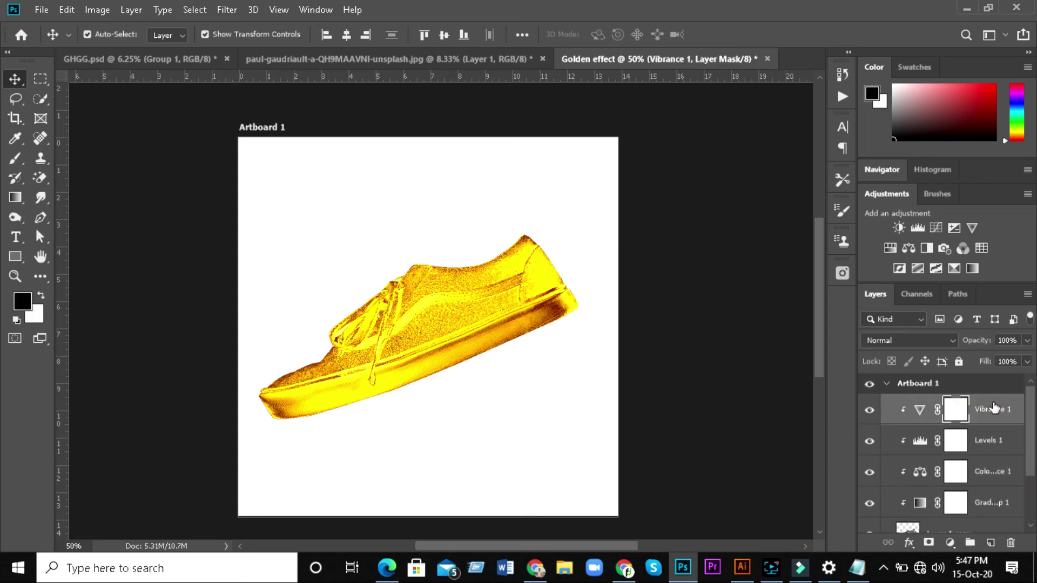
pyautogui.moveTo(1030, 416); pyautogui.dragTo(1032, 468)
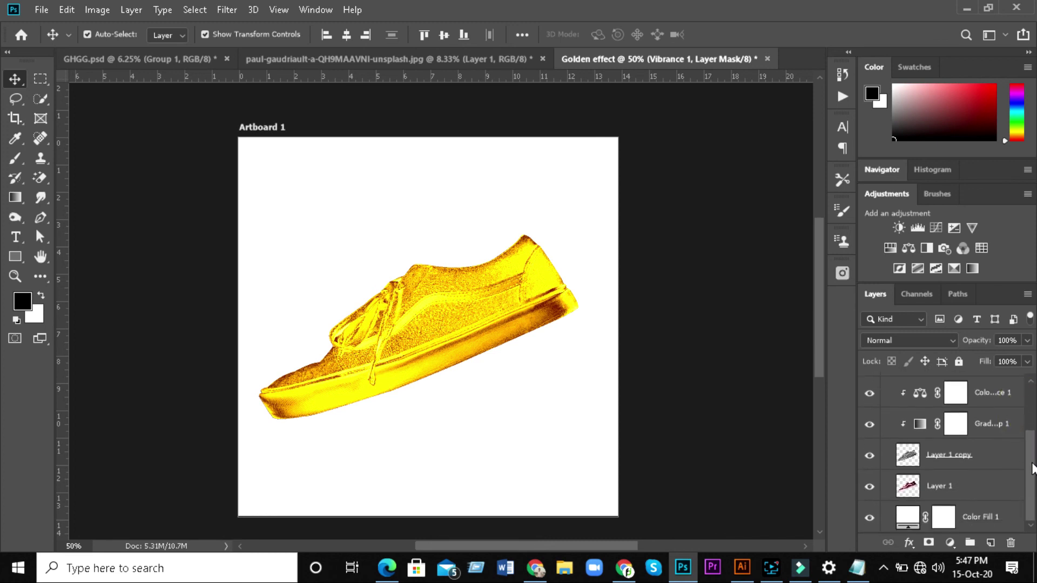
pyautogui.keyDown('shift'); pyautogui.click(981, 490); pyautogui.keyUp('shift')
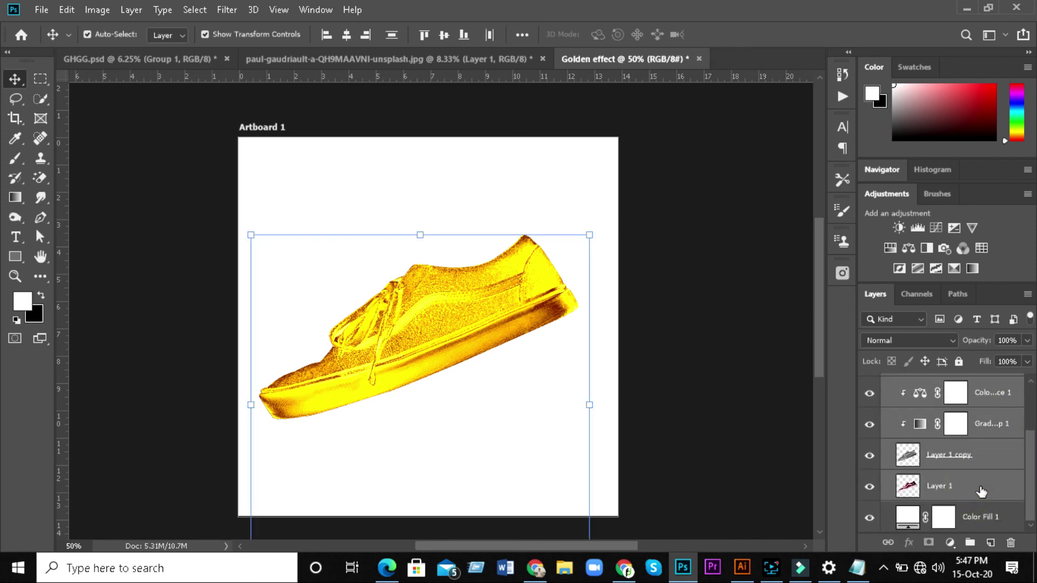
pyautogui.hotkey('ctrl', 'g')
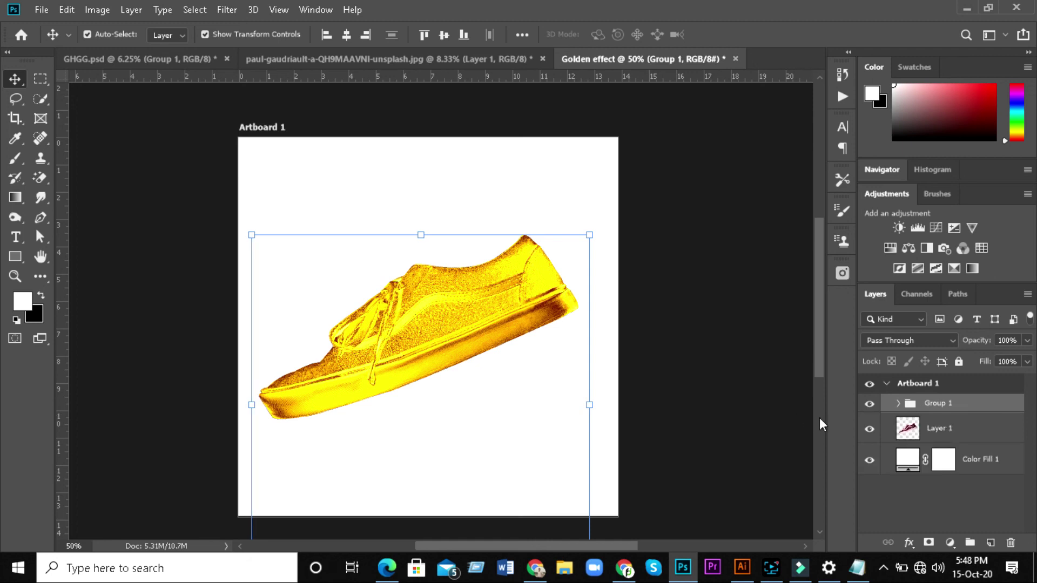
pyautogui.click(707, 377)
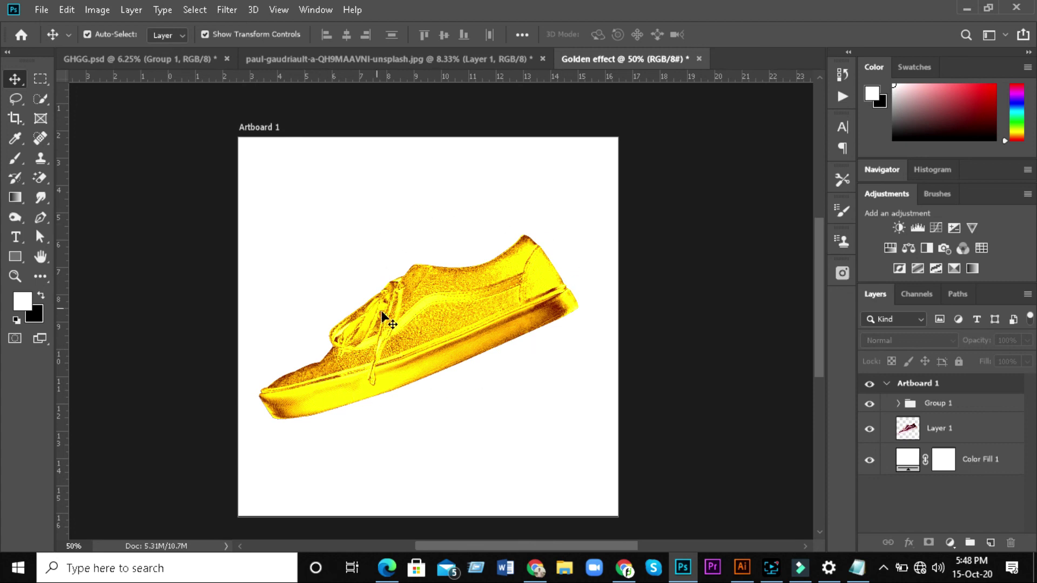
# Toggle the visibility of the golden effect group to compare it with the original shoe.
pyautogui.click(869, 405)
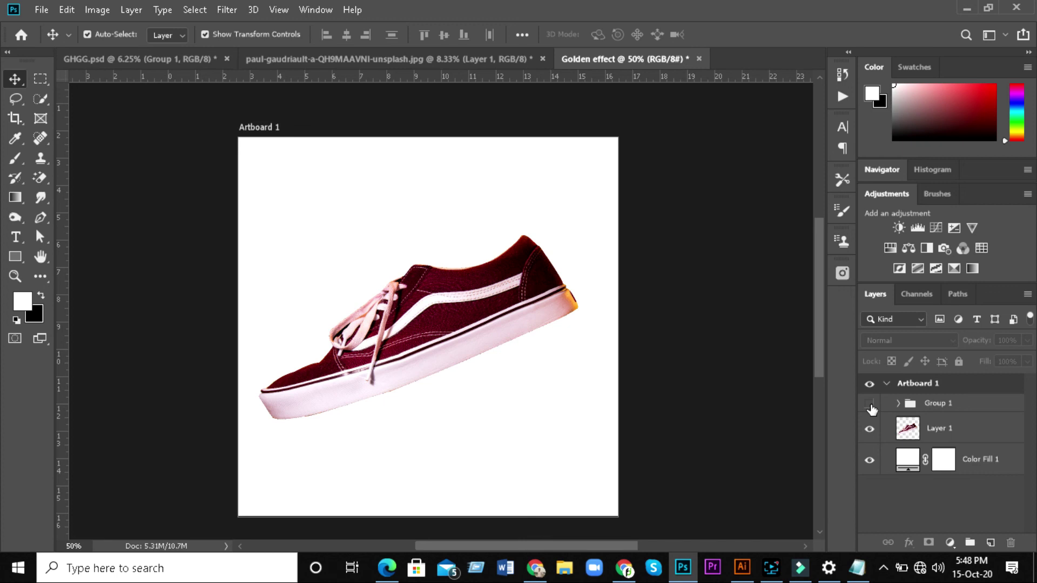
pyautogui.click(869, 404)
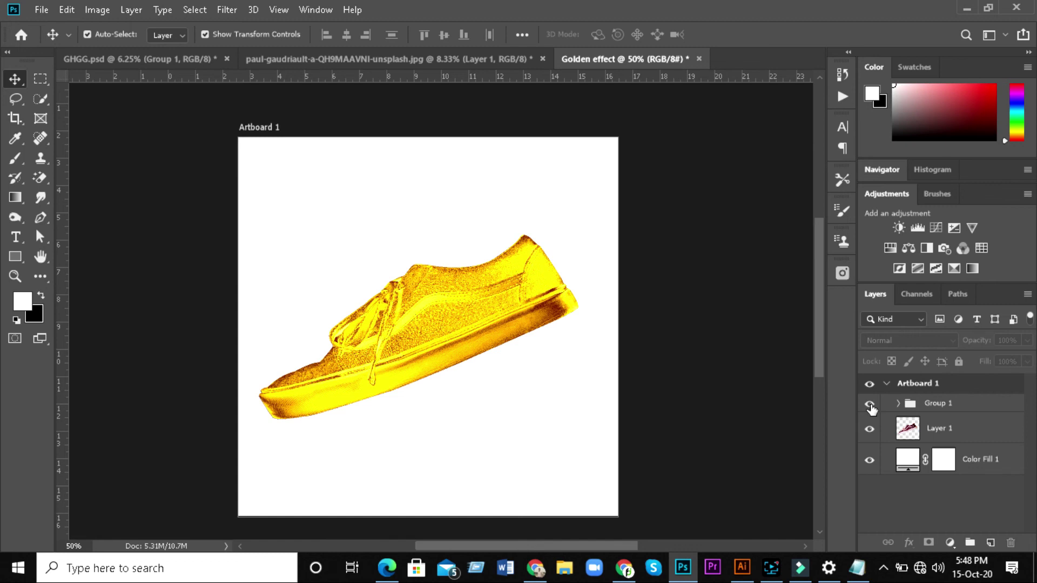
pyautogui.click(870, 406)
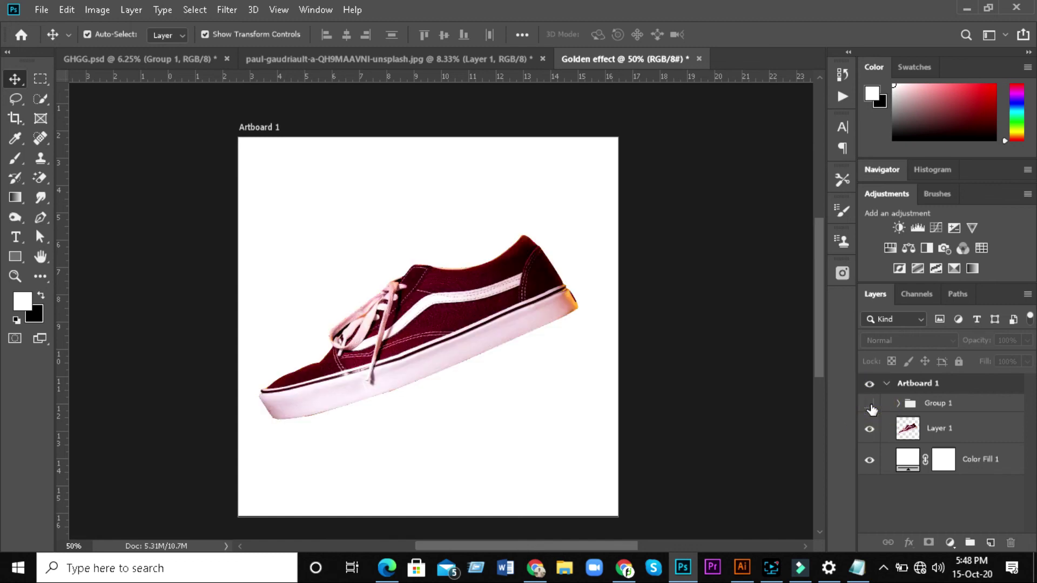